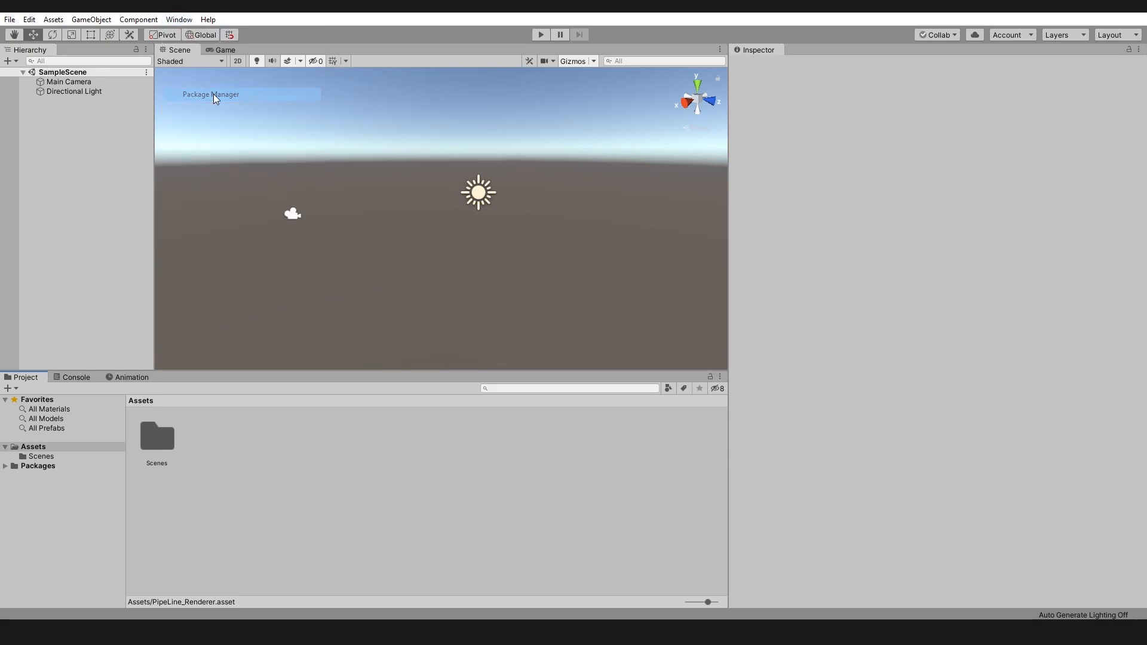
# Dock the Package Manager beside the Inspector and install the Universal RP 7.3.1 package
pyautogui.moveTo(600, 106); pyautogui.dragTo(812, 52)
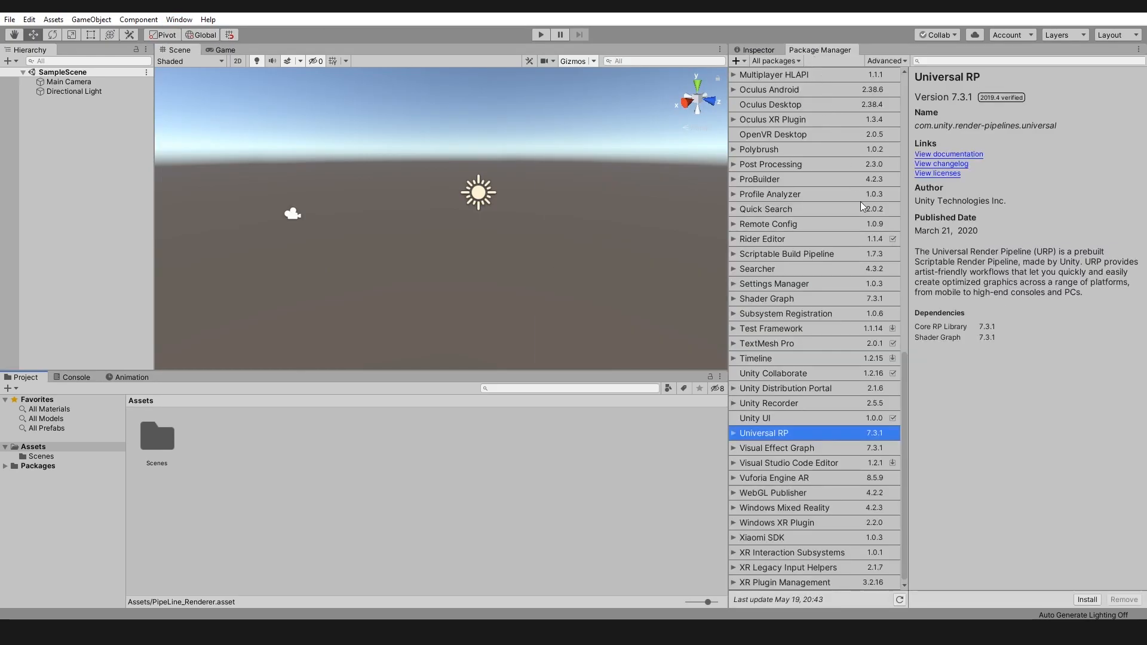
pyautogui.click(784, 420)
pyautogui.click(783, 433)
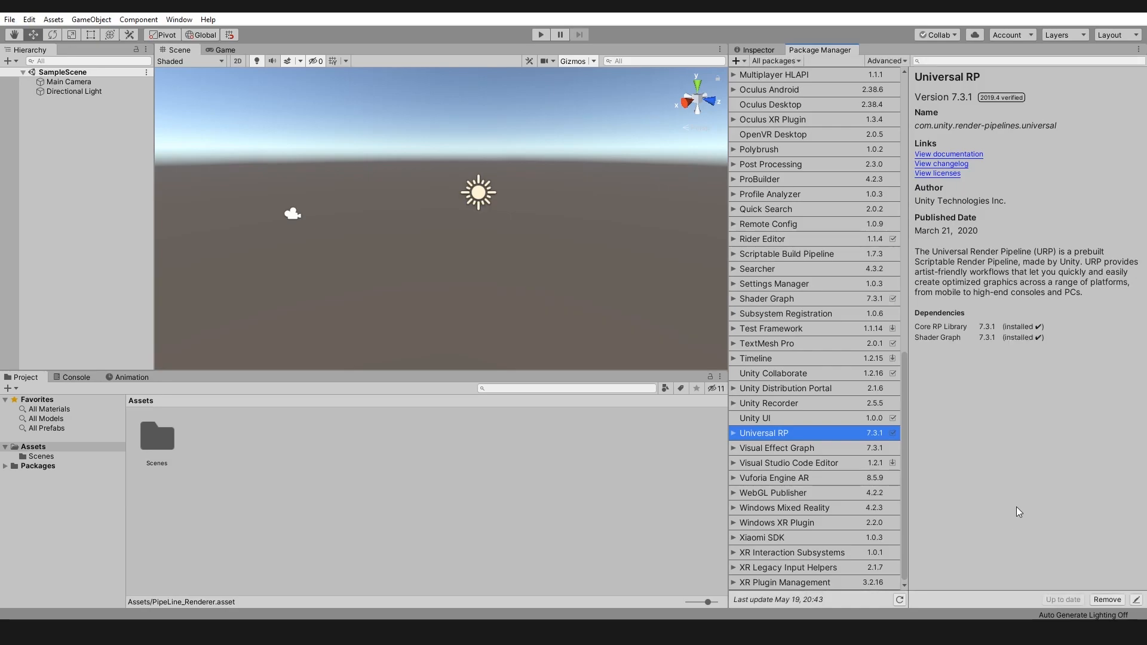
# Open the Project Settings, dock them beside the Package Manager, and display the Graphics settings
pyautogui.click(10, 20)
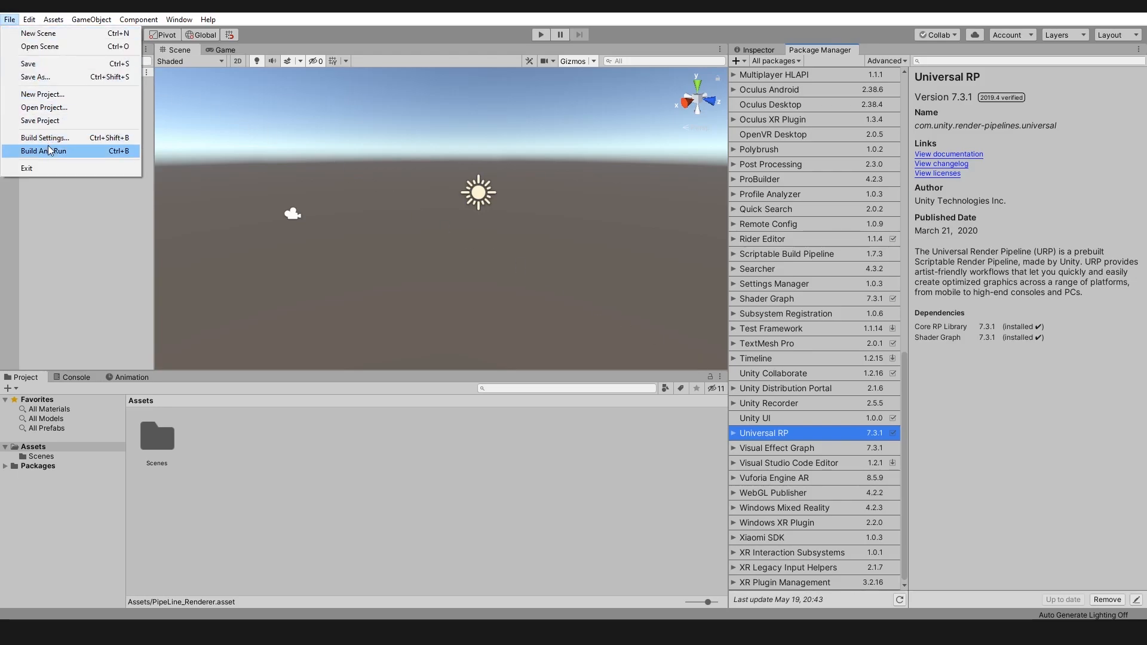
pyautogui.moveTo(29, 23)
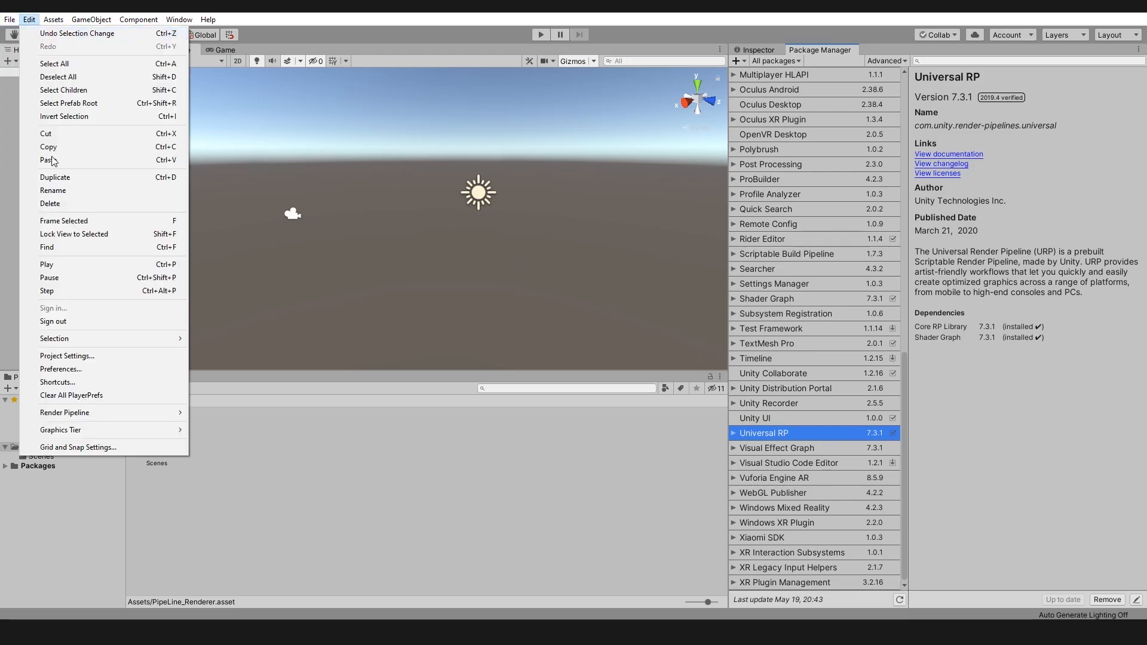
pyautogui.click(67, 356)
pyautogui.moveTo(389, 83); pyautogui.dragTo(908, 51)
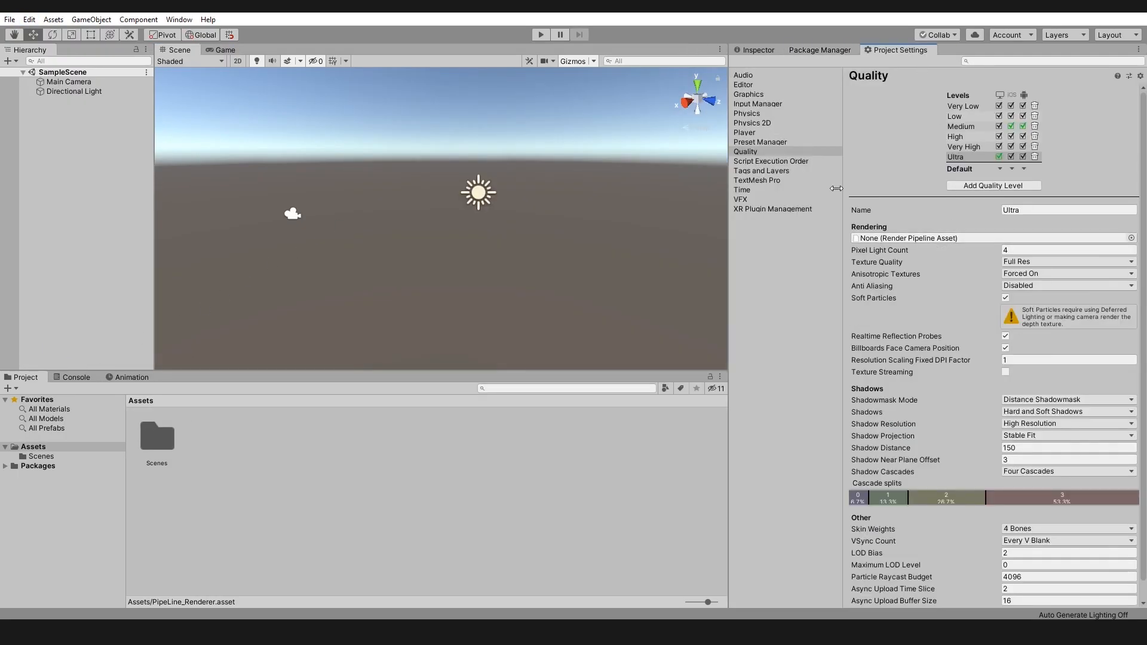
pyautogui.click(748, 94)
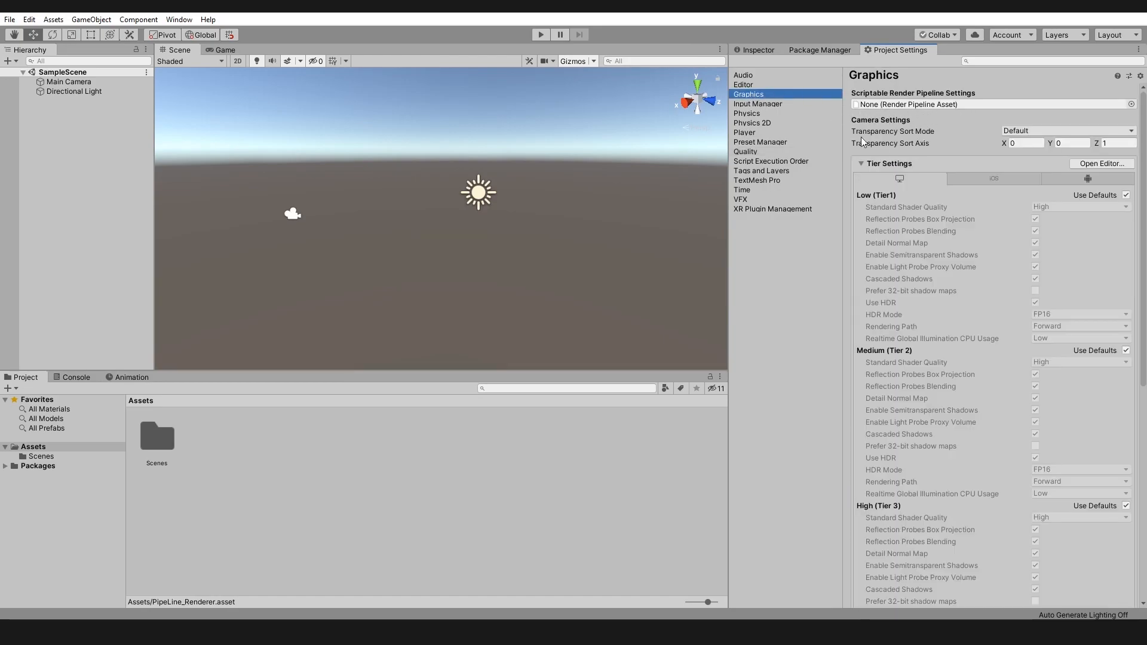
# Create a Universal Render Pipeline asset with Forward Renderer in the Assets folder and name it PipeLine
pyautogui.rightClick(273, 455)
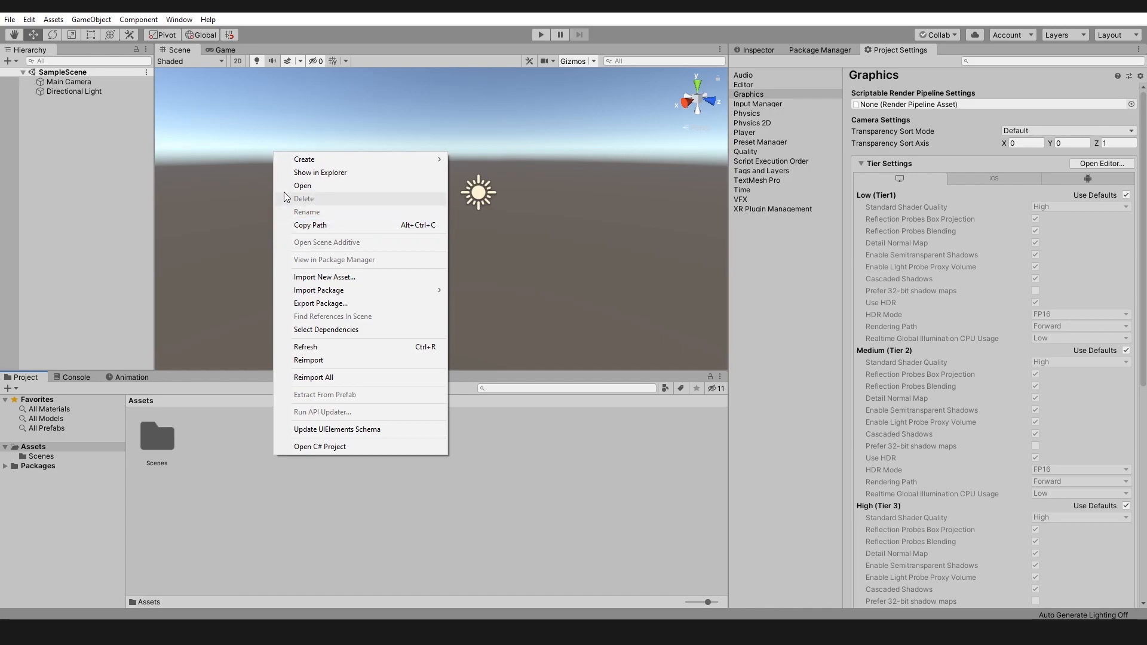
pyautogui.moveTo(307, 165)
pyautogui.moveTo(496, 310)
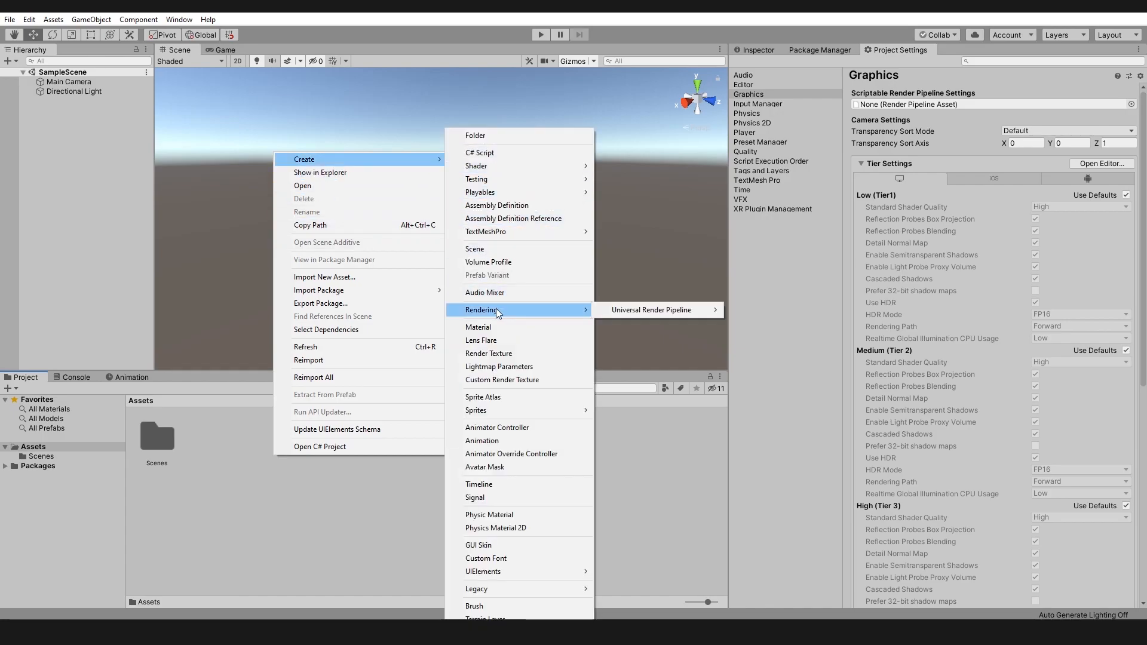
pyautogui.moveTo(629, 311)
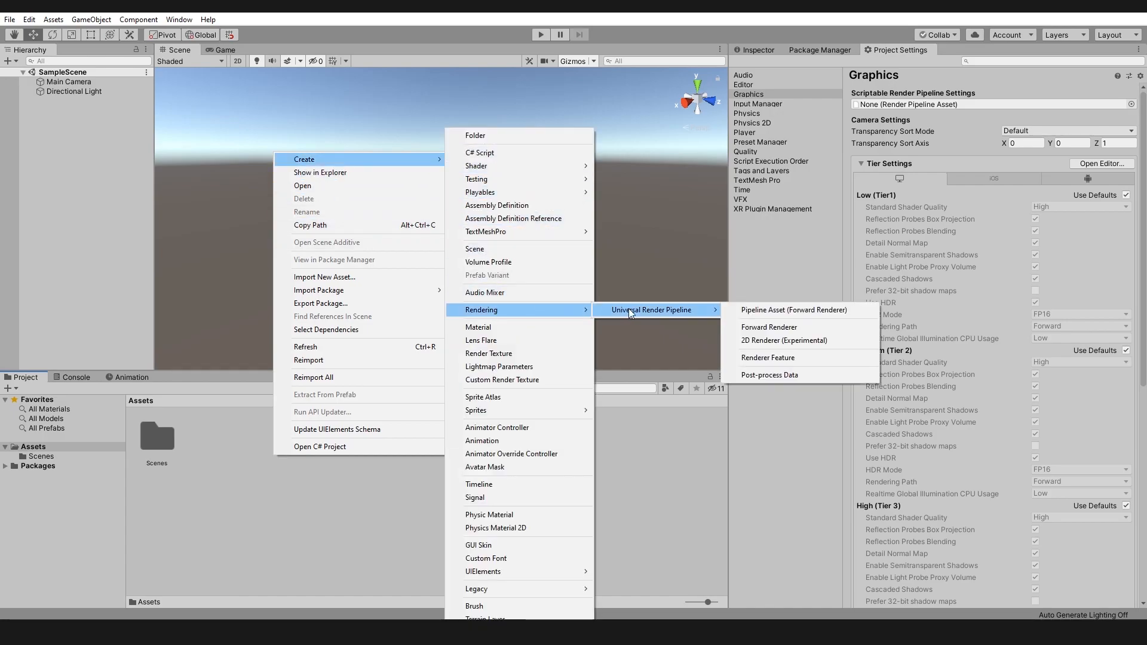
pyautogui.click(759, 311)
pyautogui.write('Pip')
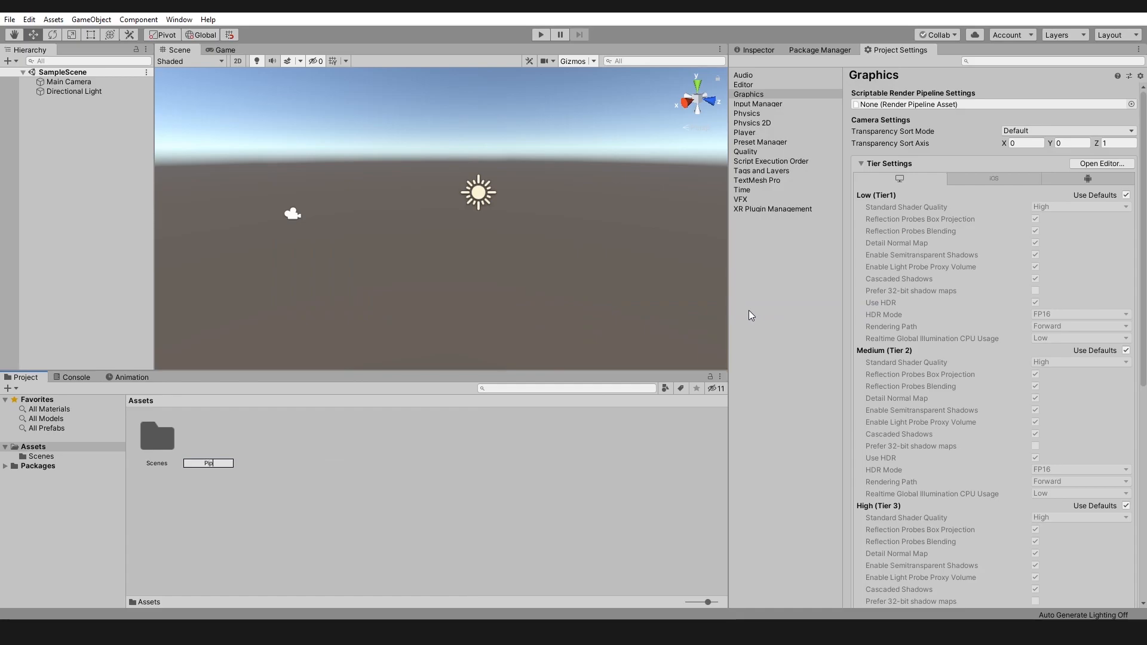
pyautogui.write('eLine')
pyautogui.press('Return')
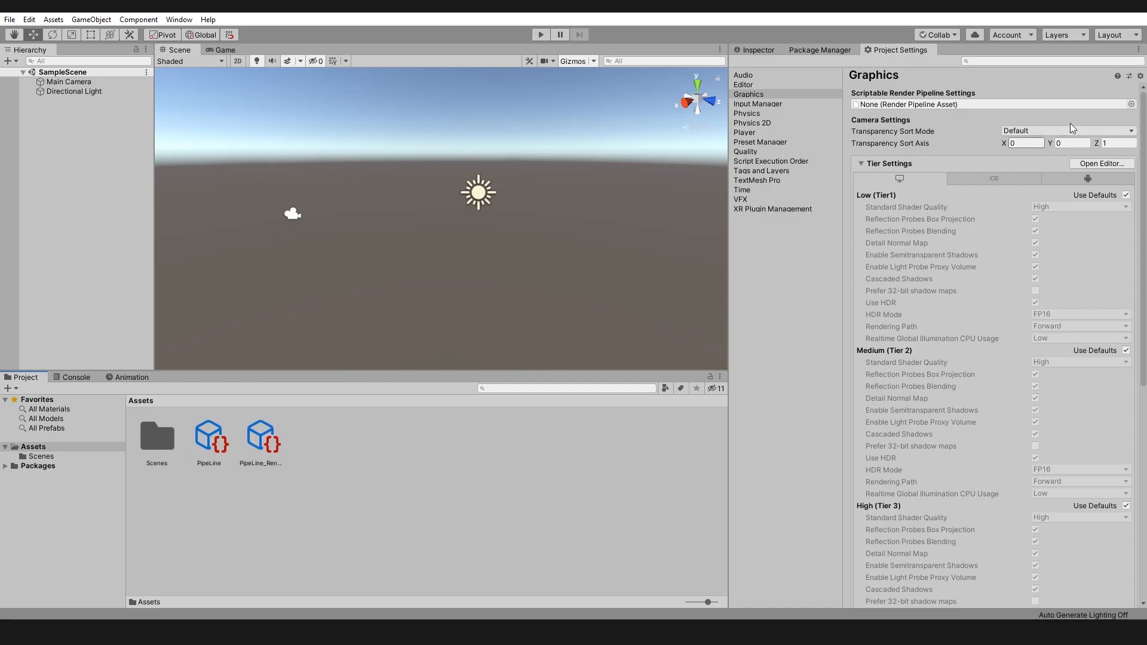
# Assign the PipeLine asset as the render pipeline in both the Graphics settings and the Ultra quality level
pyautogui.click(1131, 103)
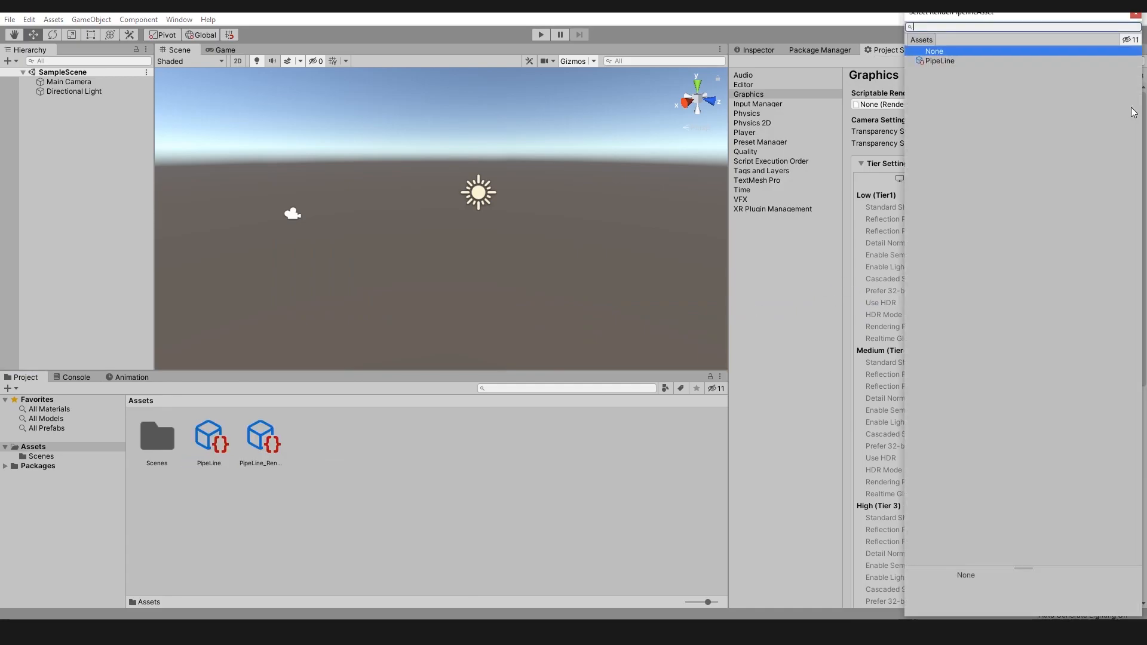
pyautogui.doubleClick(931, 62)
pyautogui.click(741, 134)
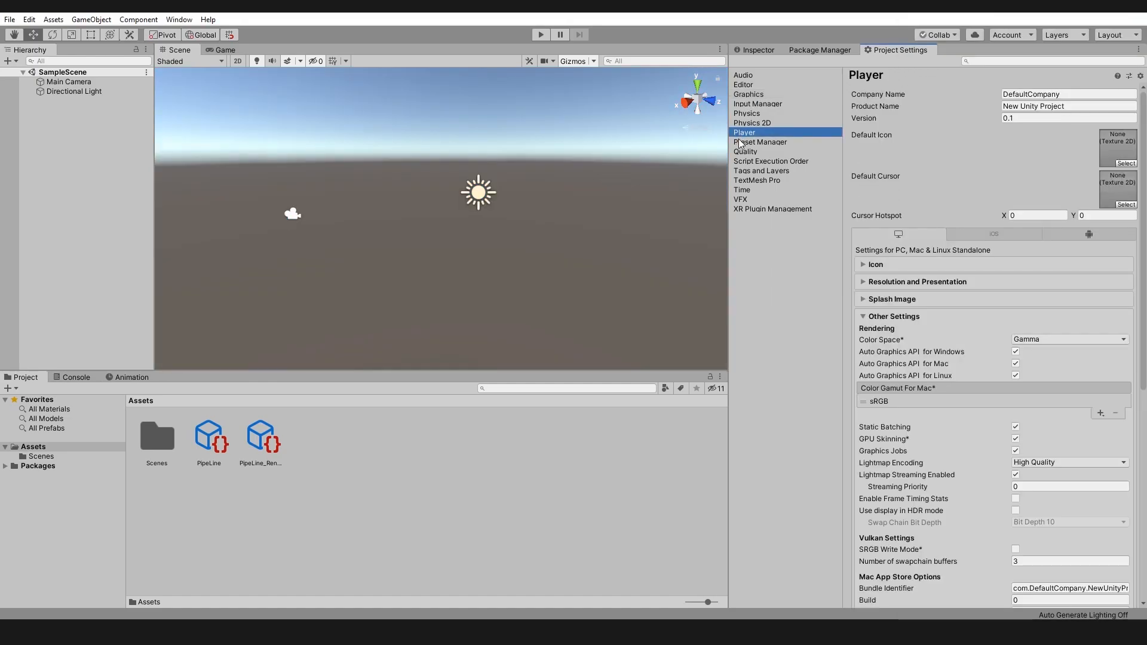
pyautogui.click(744, 153)
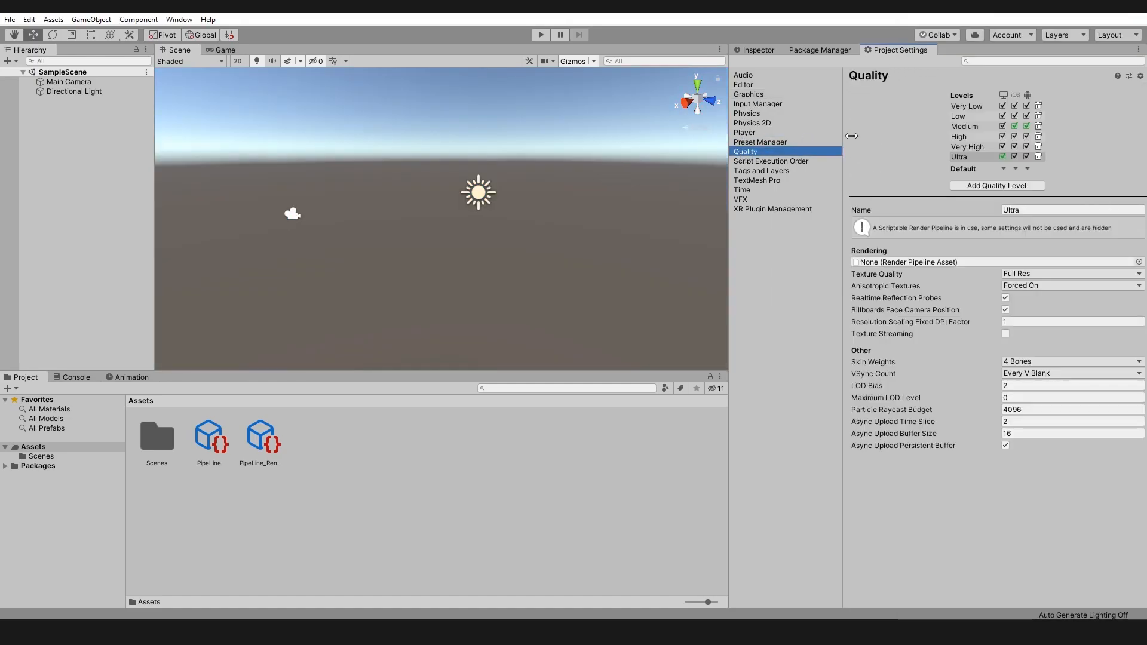
pyautogui.click(1138, 262)
pyautogui.doubleClick(935, 62)
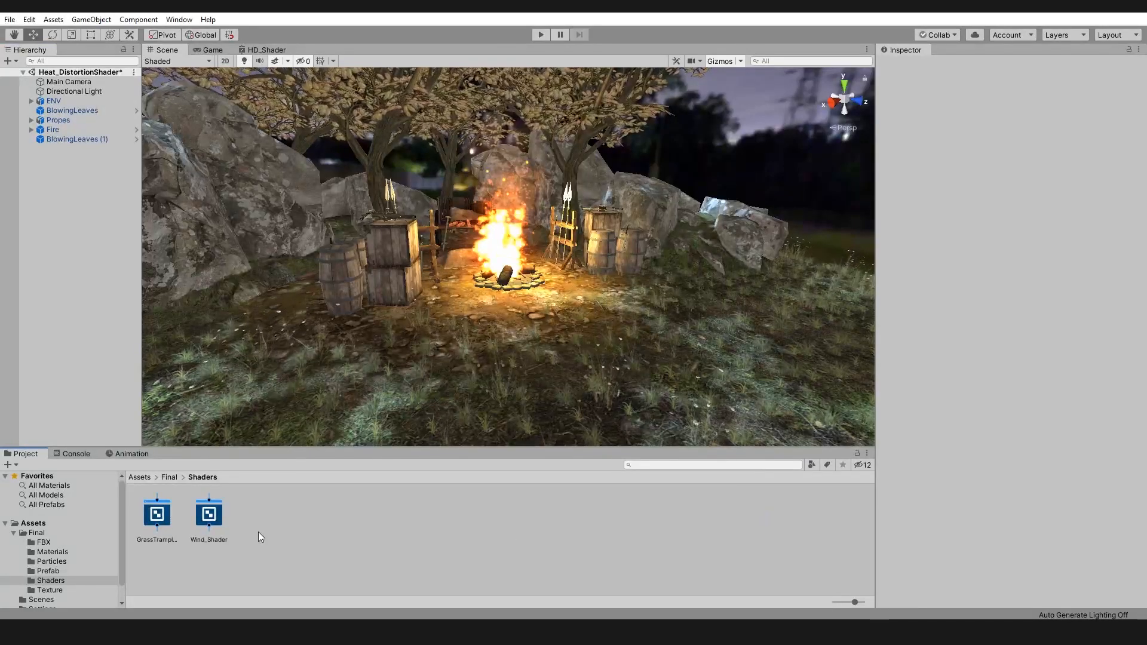
# Create an Unlit shader graph named Heat_Effect in the Final/Shaders folder and open it in the graph editor
pyautogui.rightClick(293, 518)
pyautogui.moveTo(382, 221)
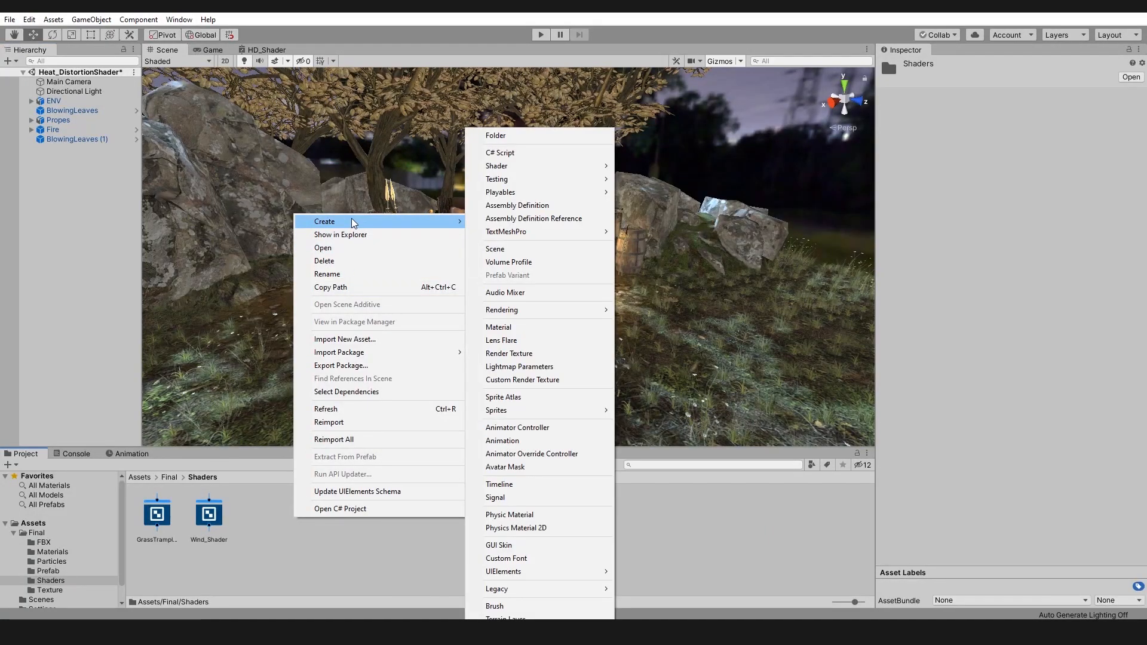
pyautogui.moveTo(496, 166)
pyautogui.click(683, 250)
pyautogui.write('He')
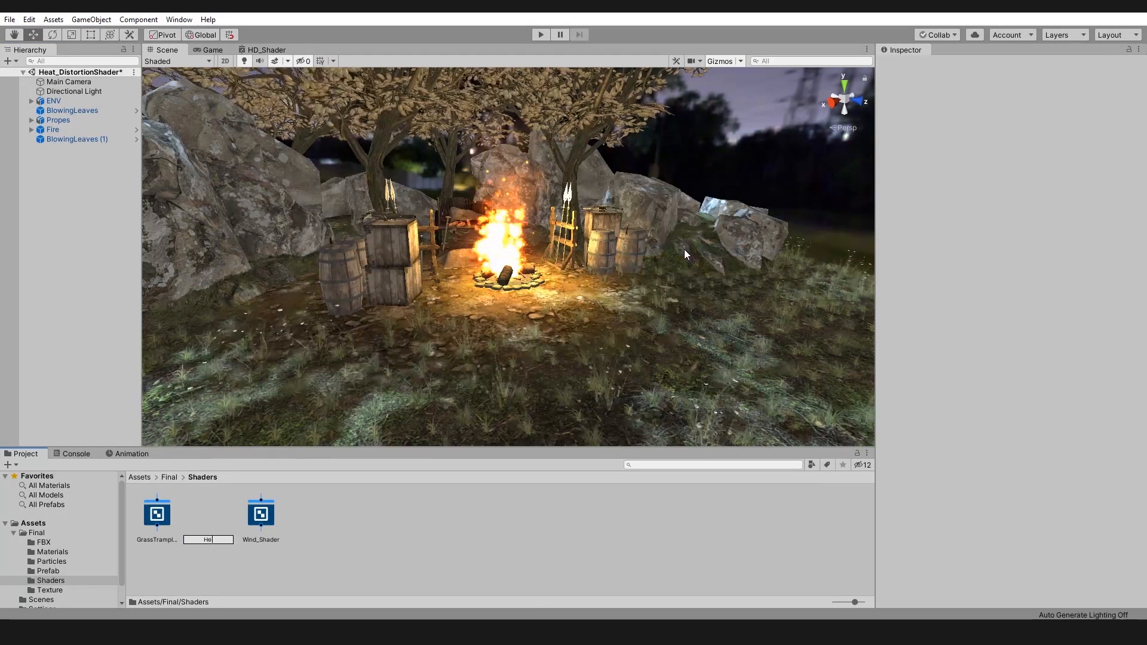
pyautogui.write('at')
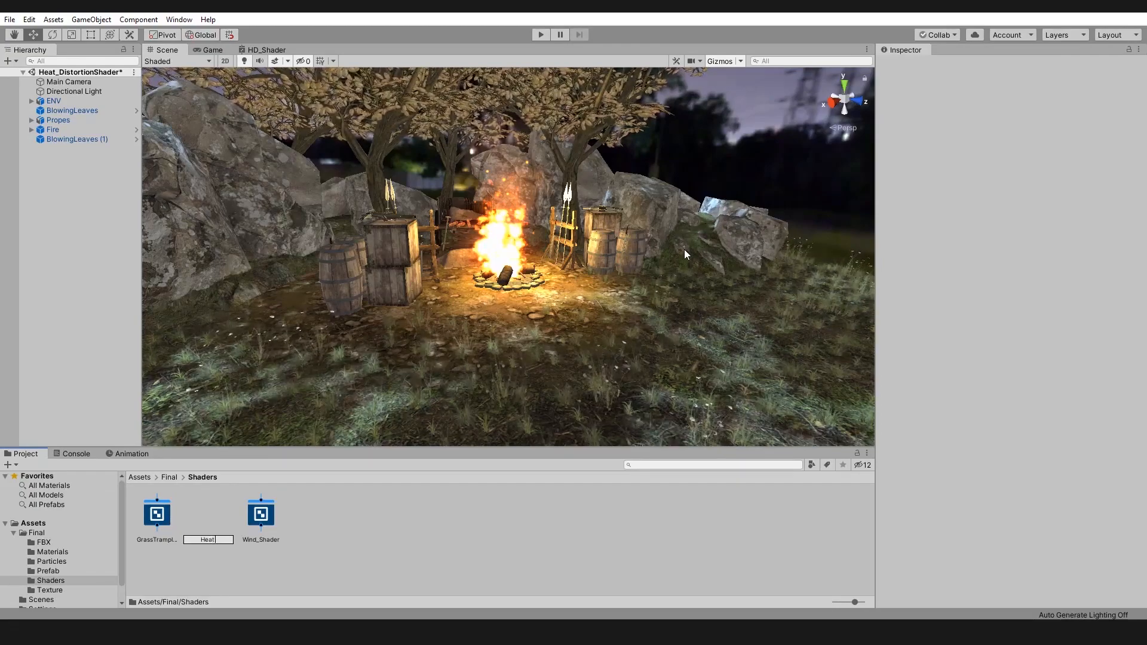
pyautogui.write('_Effect')
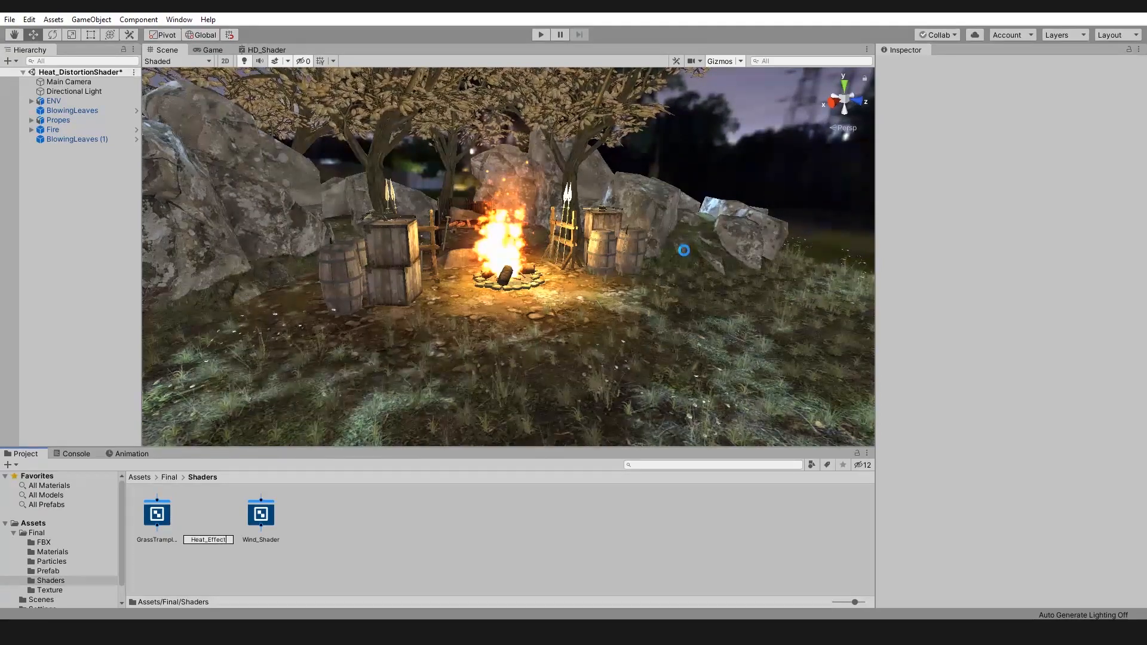
pyautogui.press('Return')
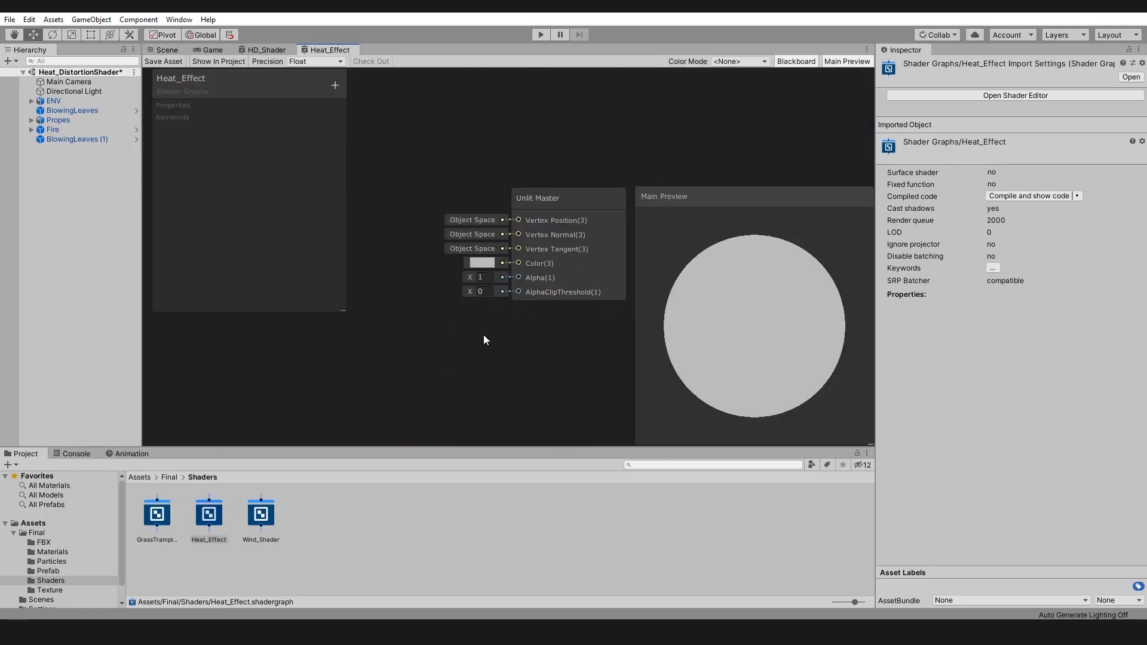
# Hide the graph's Main Preview and shrink the Blackboard to free up workspace
pyautogui.click(846, 63)
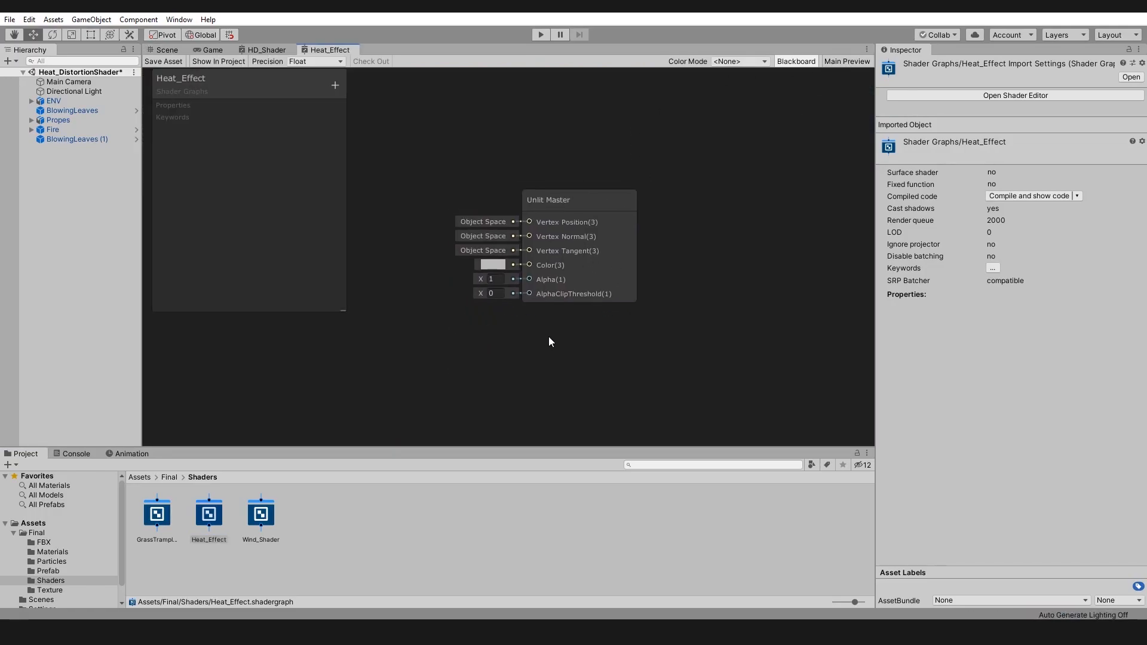
pyautogui.moveTo(542, 333); pyautogui.dragTo(668, 353, button='middle')
pyautogui.scroll(-2, 575, 382)
pyautogui.moveTo(575, 382); pyautogui.dragTo(640, 400, button='middle')
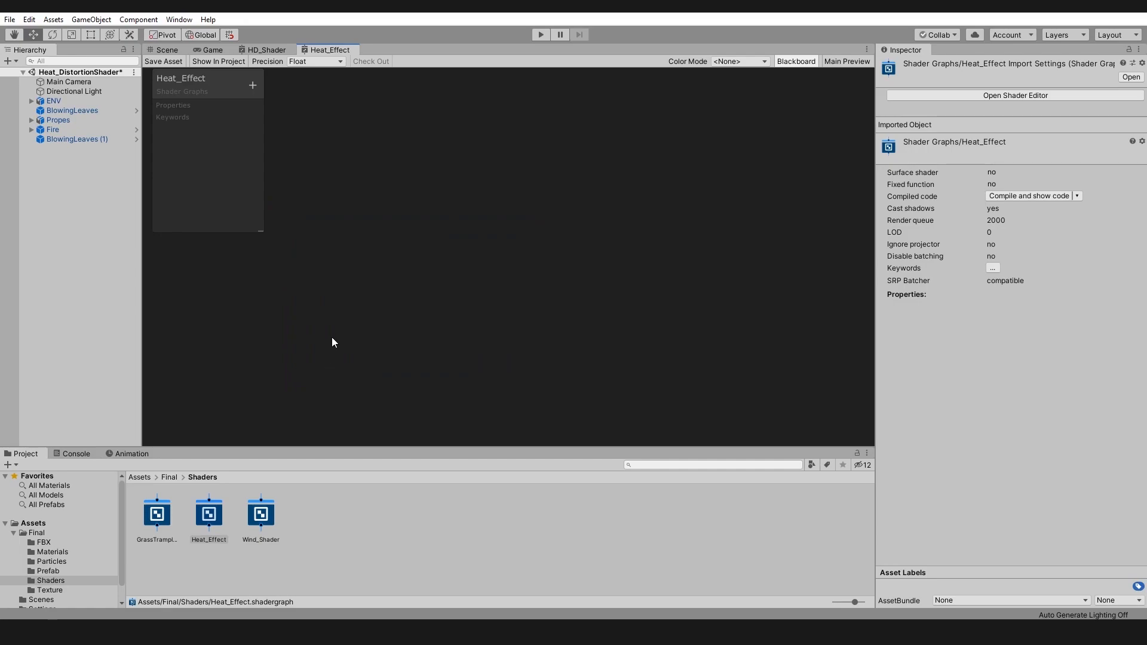
# Add a Tiling And Offset node to the empty area of the Heat_Effect graph
pyautogui.rightClick(340, 212)
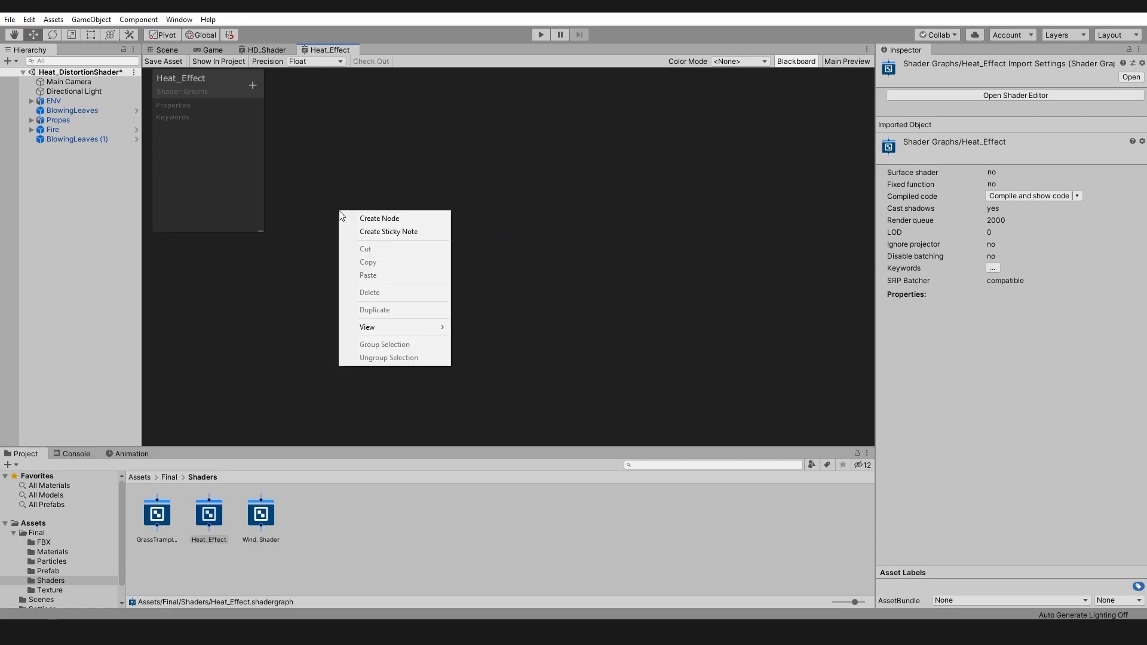
pyautogui.click(369, 219)
pyautogui.write('tiling')
pyautogui.press('Return')
# Connect the Tiling And Offset output to the UV input of a new Simple Noise node with scale 40
pyautogui.moveTo(416, 244); pyautogui.dragTo(493, 245)
pyautogui.write('simple')
pyautogui.press('Down')
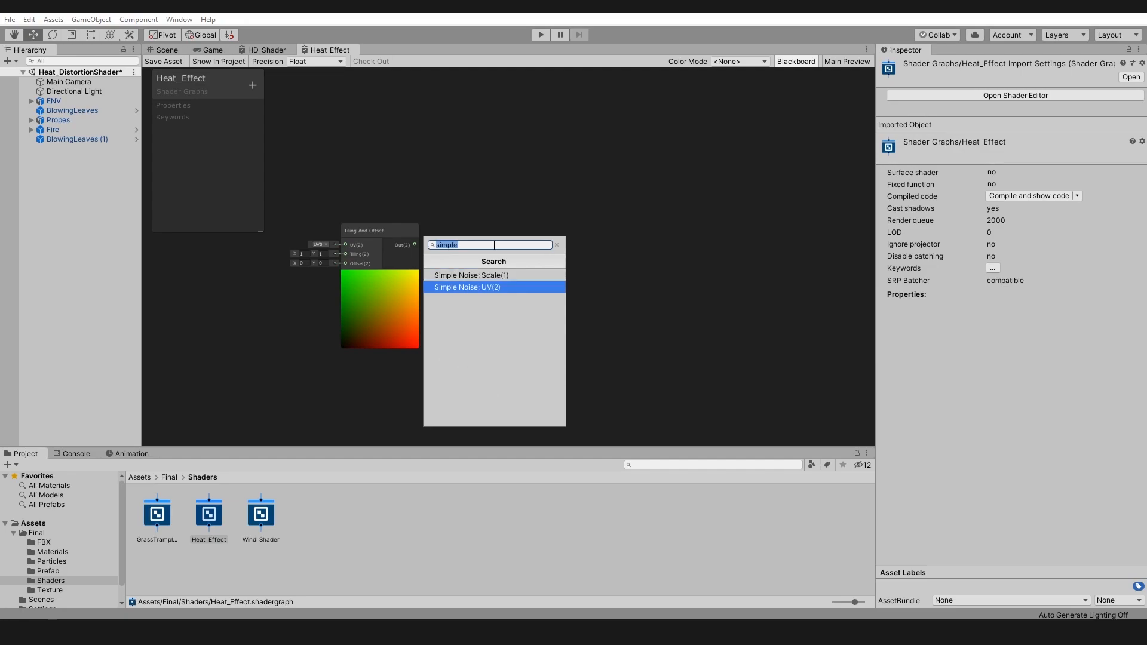
pyautogui.press('Return')
pyautogui.click(475, 265)
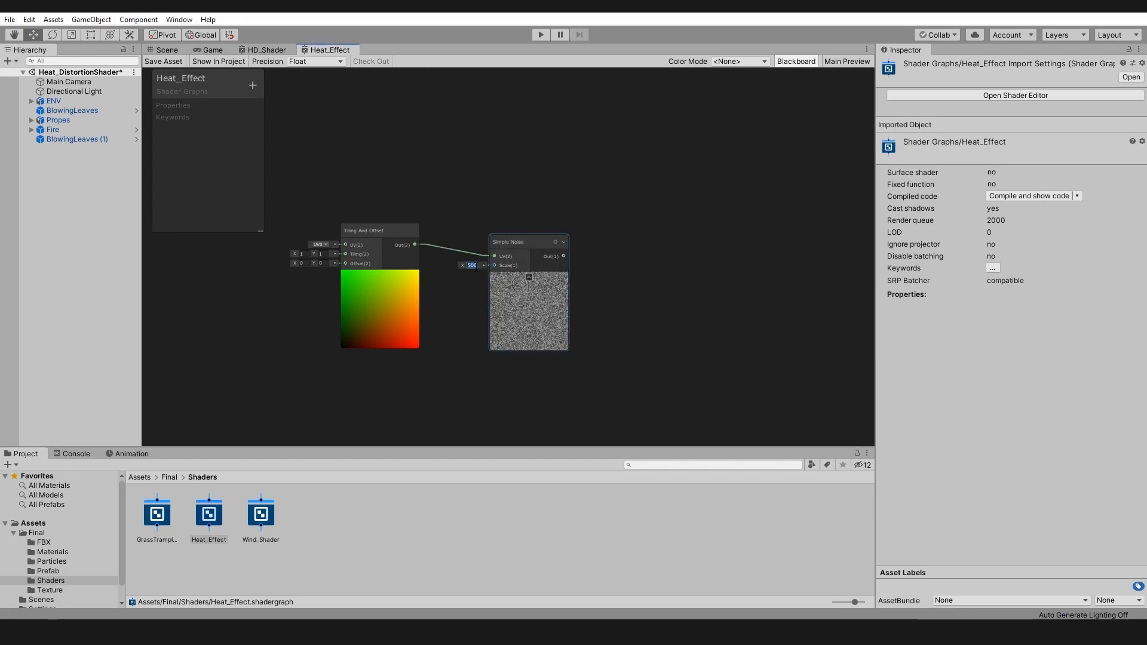
pyautogui.write('402')
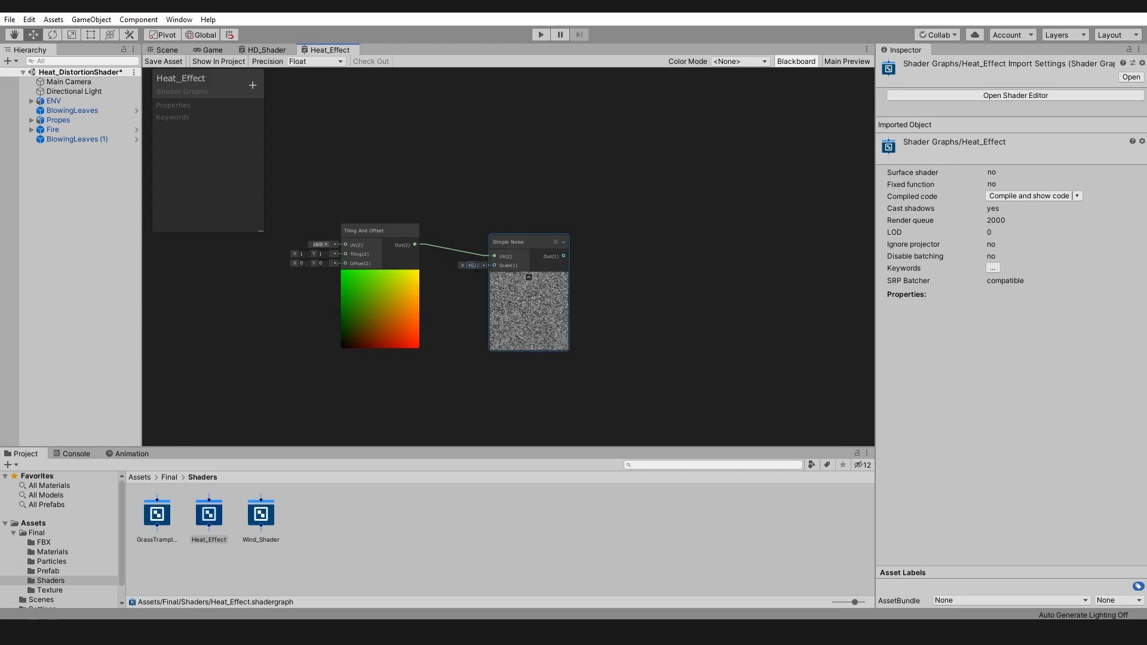
pyautogui.press('BackSpace')
pyautogui.moveTo(529, 259); pyautogui.dragTo(509, 239)
# Group the Tiling And Offset and Simple Noise nodes under the title Noise
pyautogui.moveTo(332, 193); pyautogui.dragTo(561, 368)
pyautogui.hotkey('ctrl', 'g')
pyautogui.write('Noise')
pyautogui.press('Return')
# Create an Add node above the Noise group with the Simple Noise output feeding its B input
pyautogui.moveTo(574, 270); pyautogui.dragTo(469, 336, button='middle')
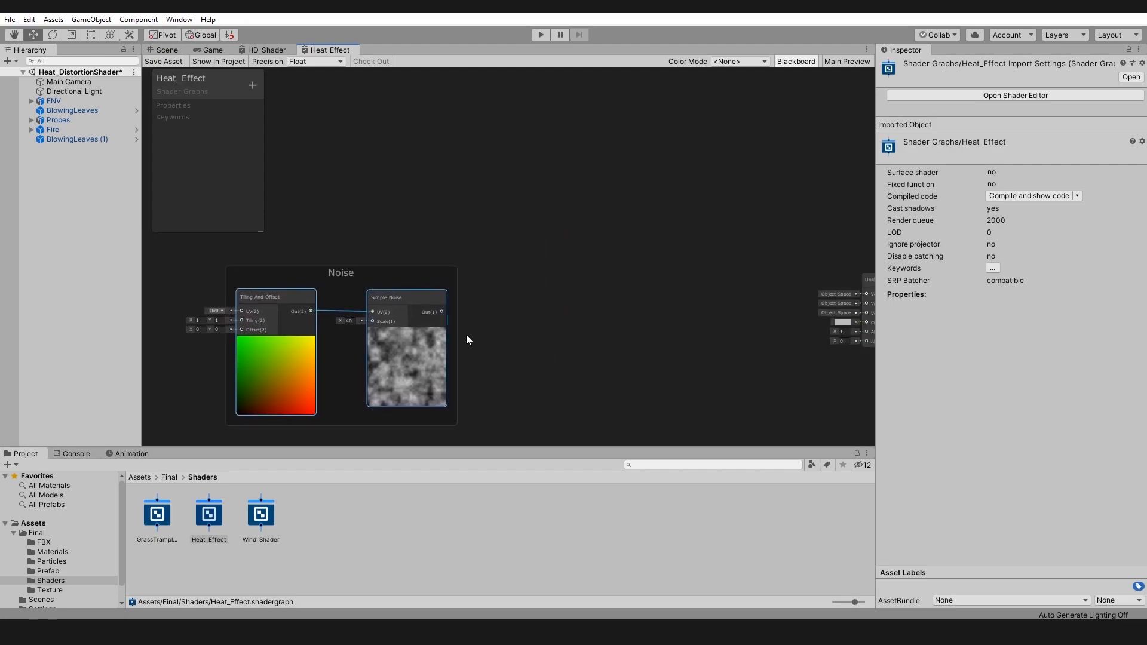
pyautogui.moveTo(443, 311); pyautogui.dragTo(547, 175)
pyautogui.write('add')
pyautogui.press('Return')
# Add a Screen Position node, collapse its preview, and connect its output to the Add node's A input
pyautogui.rightClick(415, 124)
pyautogui.press('Escape')
pyautogui.press('space')
pyautogui.write('sc')
pyautogui.press('Down')
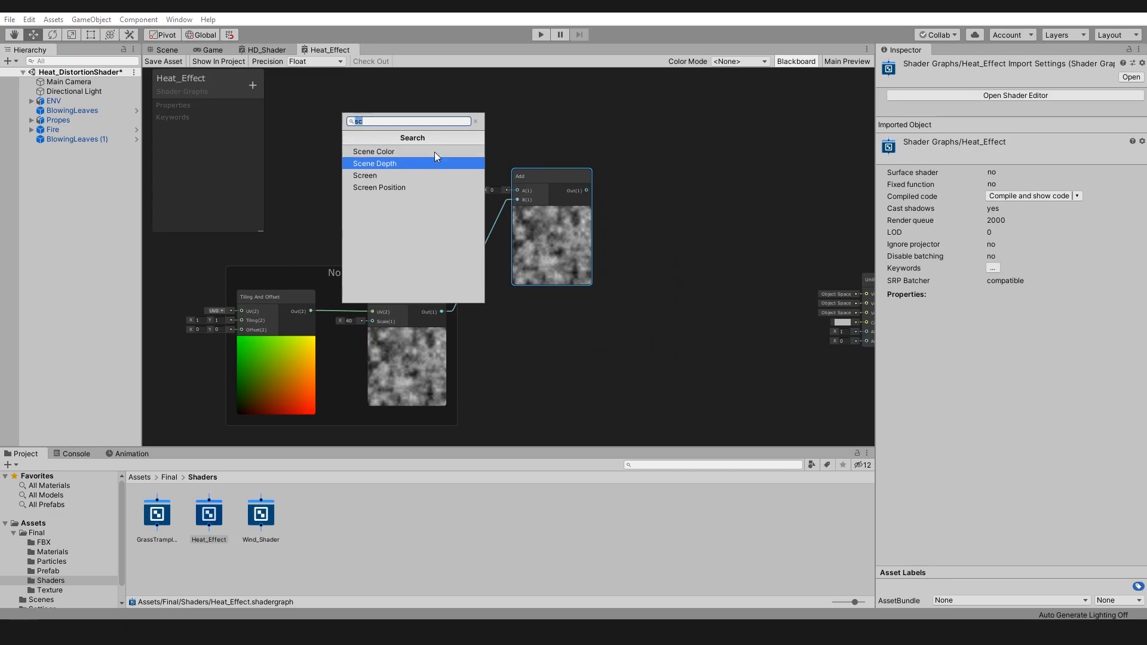
pyautogui.click(382, 189)
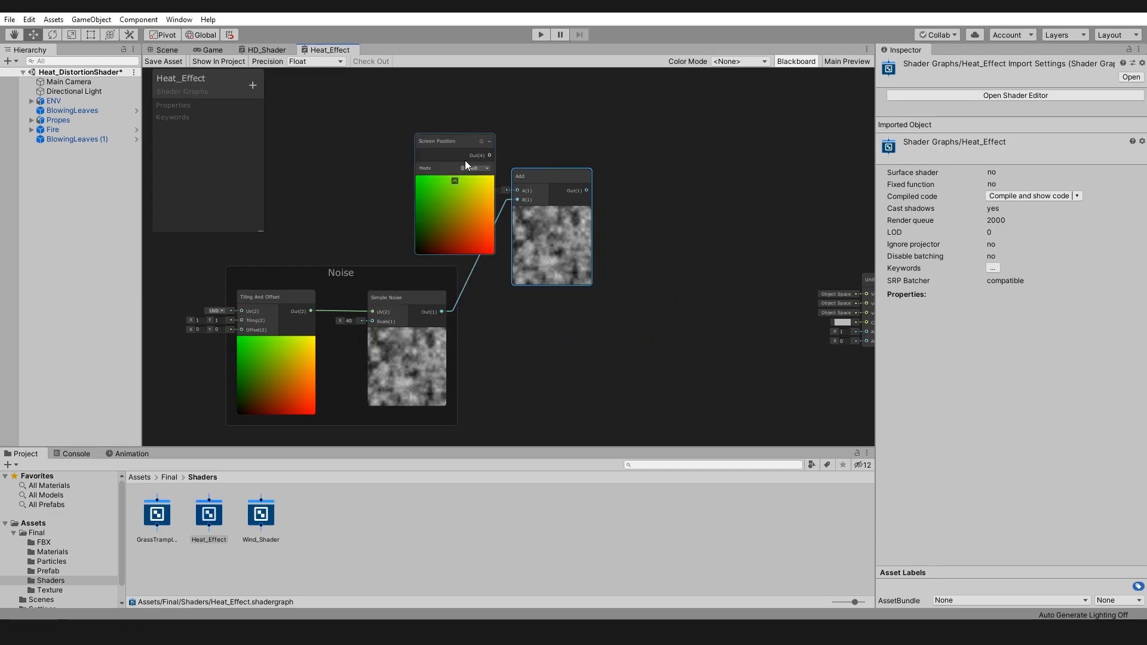
pyautogui.press('f')
pyautogui.click(507, 252)
pyautogui.moveTo(495, 206); pyautogui.dragTo(574, 263)
# Create a Lerp node with the Add node's output connected to its B input
pyautogui.moveTo(666, 287); pyautogui.dragTo(464, 263, button='middle')
pyautogui.moveTo(486, 241); pyautogui.dragTo(607, 236)
pyautogui.write('ler')
pyautogui.press('Down')
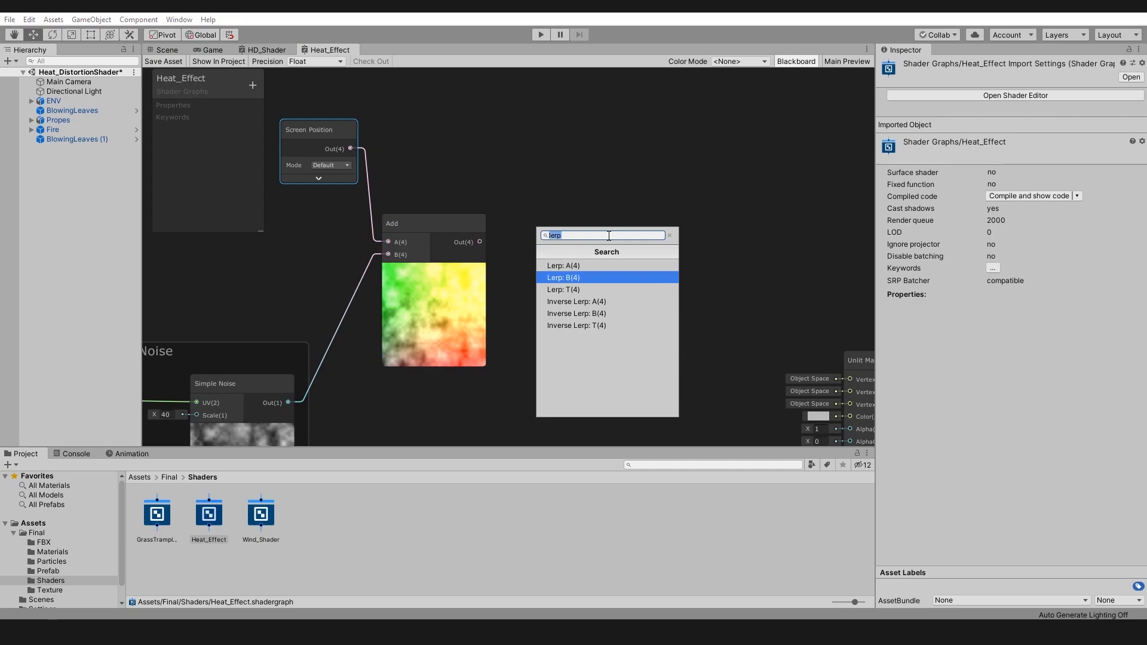
pyautogui.press('Return')
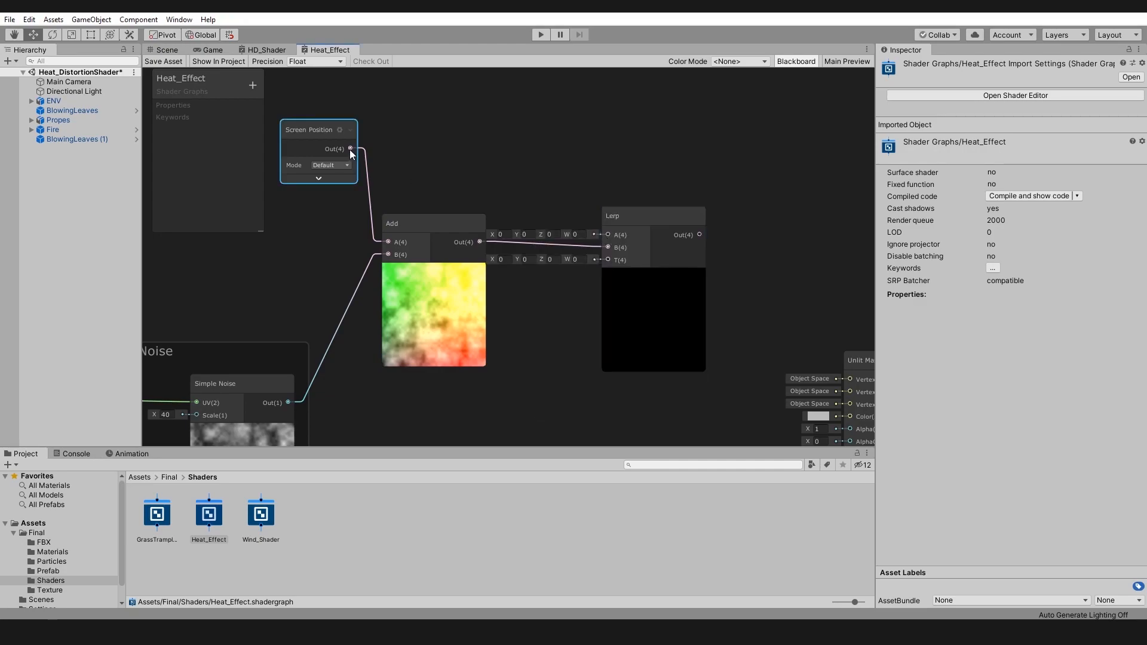
# Connect the Screen Position output to the Lerp node's A input and align the two nodes
pyautogui.moveTo(350, 149); pyautogui.dragTo(564, 142)
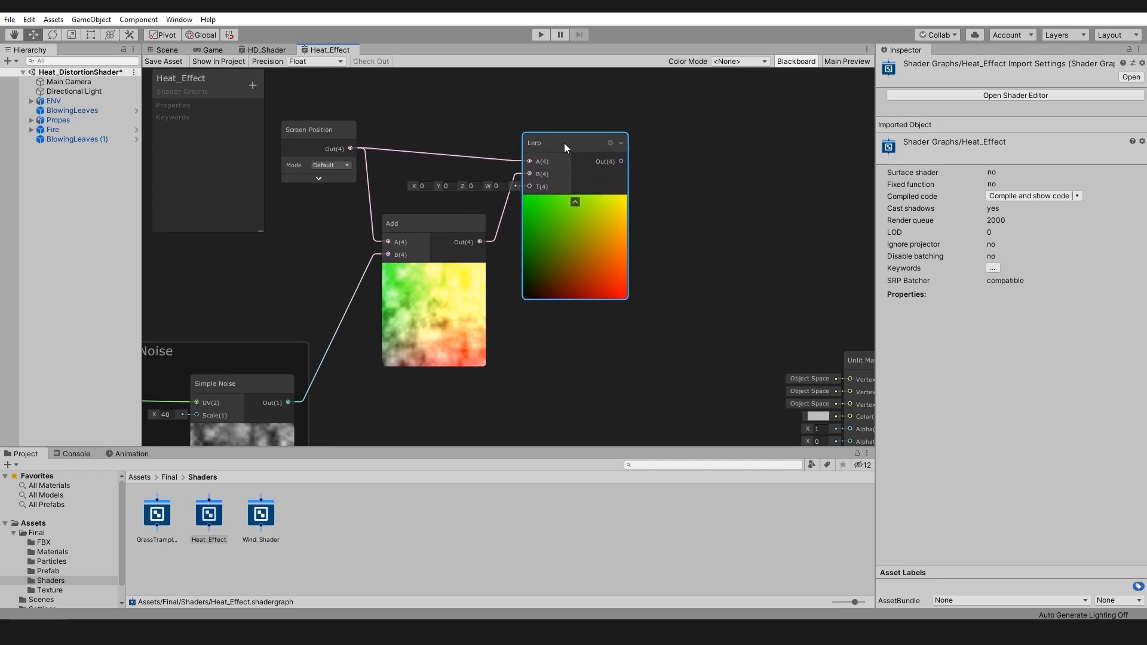
pyautogui.moveTo(416, 156); pyautogui.dragTo(491, 163, button='middle')
pyautogui.moveTo(402, 150); pyautogui.dragTo(401, 161)
pyautogui.click(521, 125)
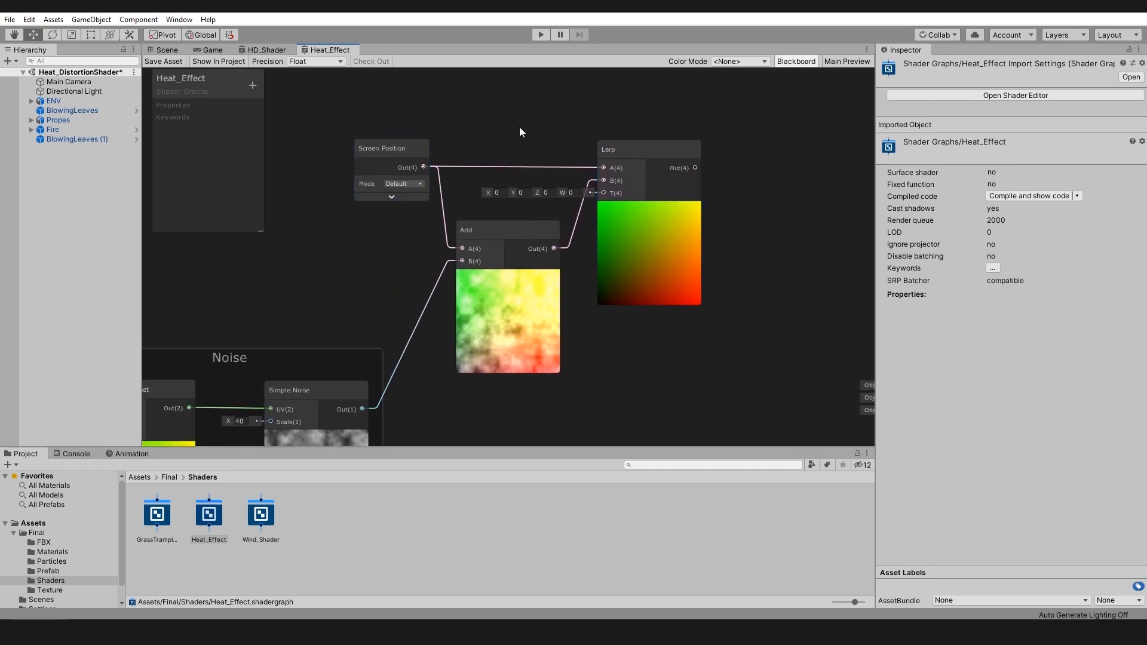
pyautogui.moveTo(493, 222); pyautogui.dragTo(500, 217, button='middle')
pyautogui.scroll(2, 500, 217)
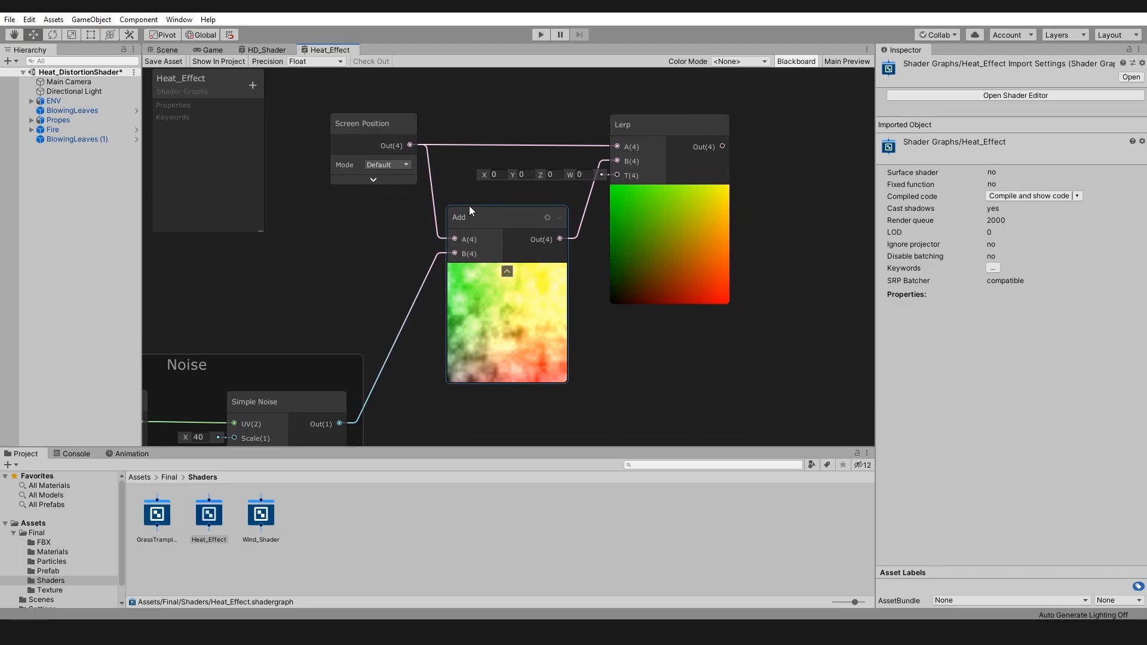
pyautogui.moveTo(469, 206)
pyautogui.mouseDown(button='middle')
pyautogui.moveTo(491, 214)
pyautogui.moveTo(470, 206)
pyautogui.mouseUp(button='middle')
# Add a Vector1 property named Heat_Distortion to the Heat_Effect graph and set its default to 1
pyautogui.click(251, 85)
pyautogui.click(278, 91)
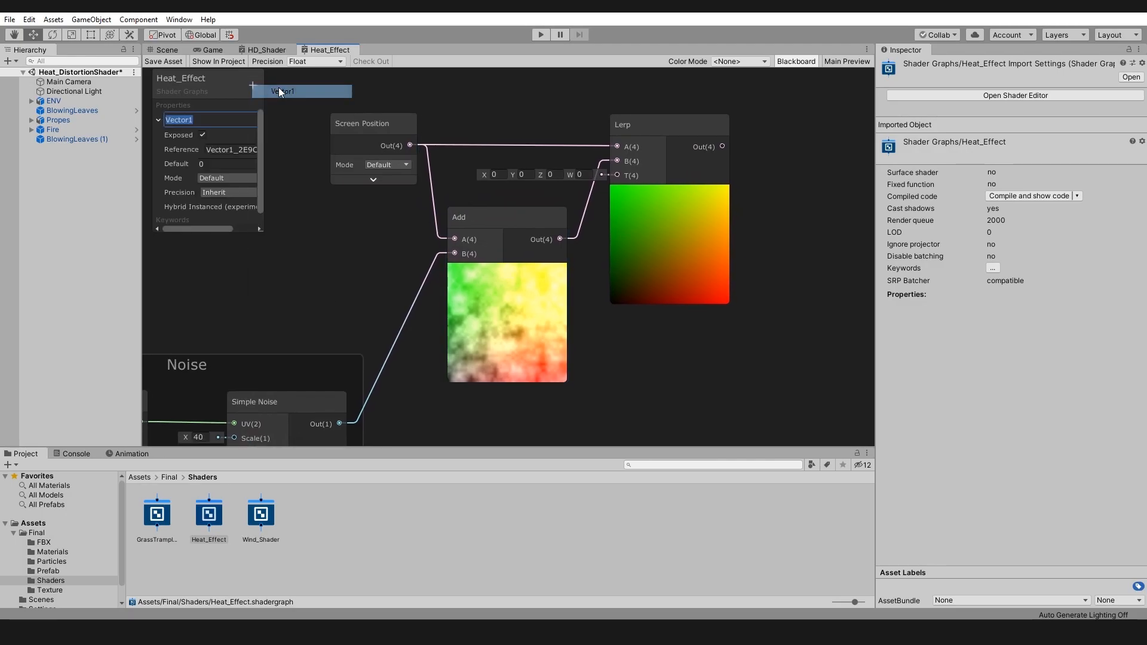
pyautogui.write('Heat')
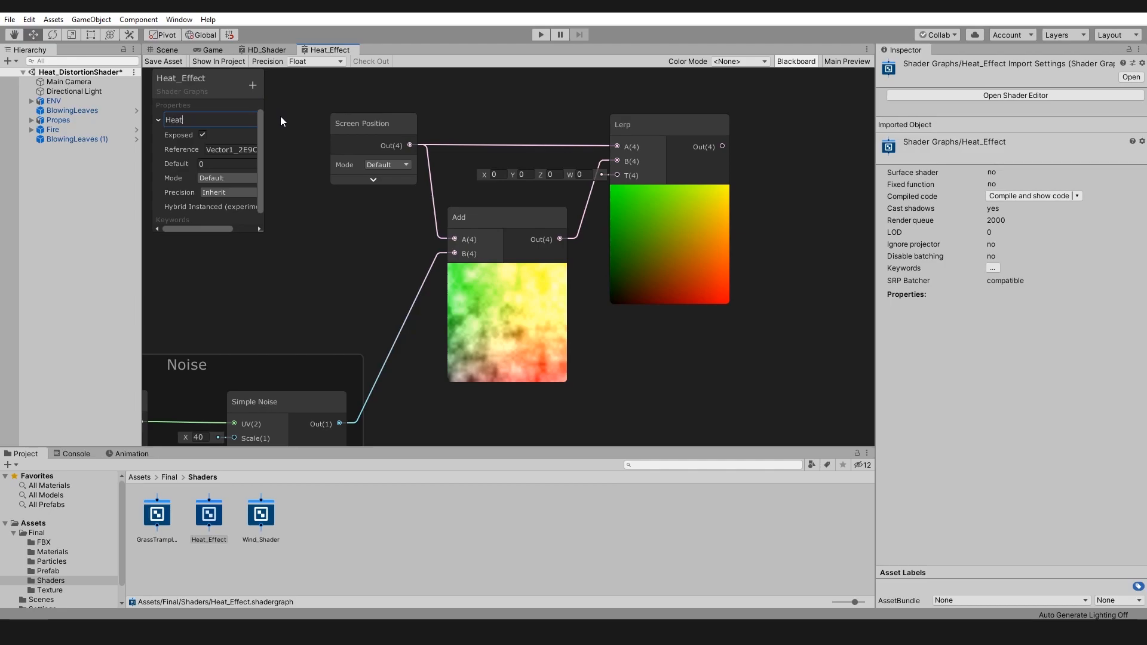
pyautogui.write('_Distortion')
pyautogui.press('Return')
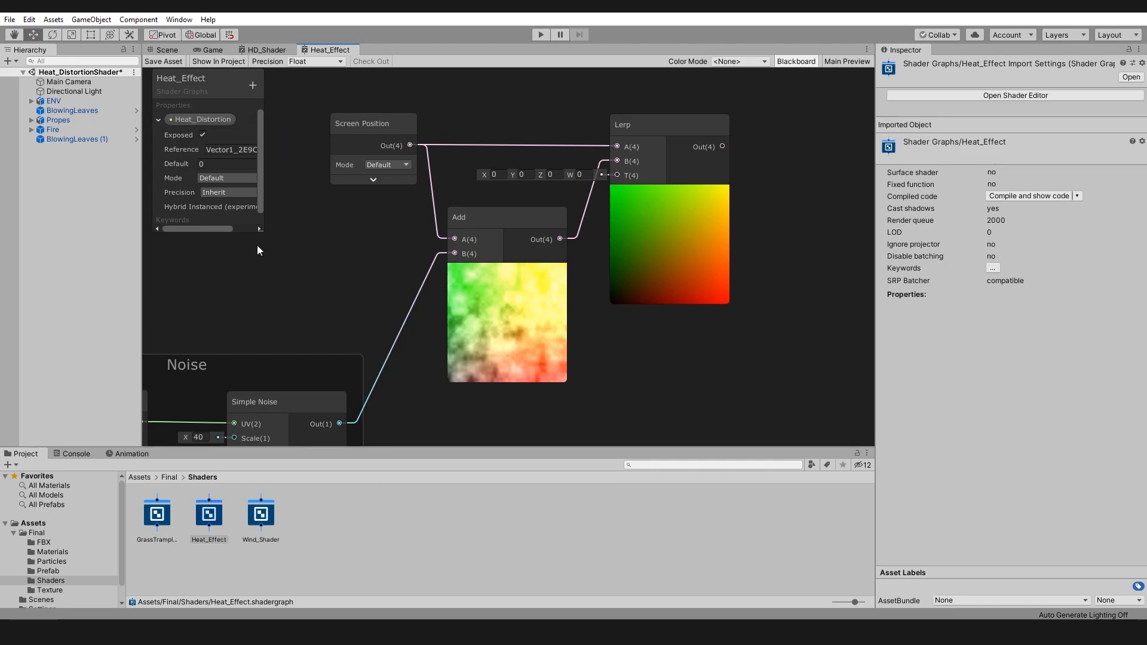
pyautogui.moveTo(263, 232); pyautogui.dragTo(304, 263)
pyautogui.click(243, 167)
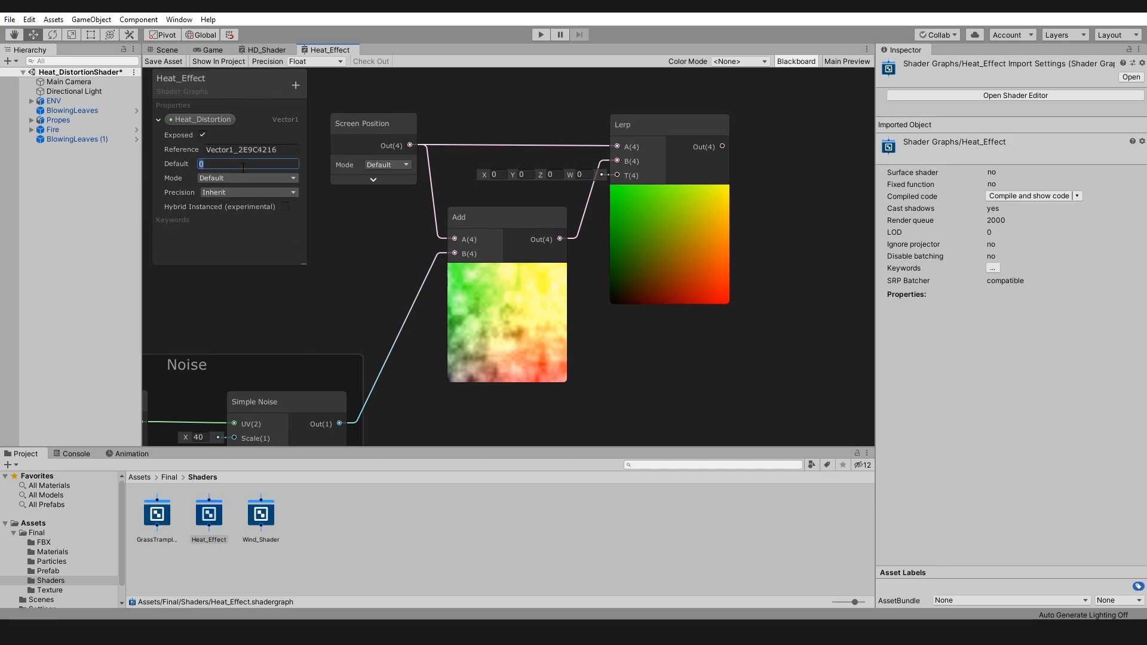
pyautogui.write('1')
# Place the Heat_Distortion property in the graph below the Add node and connect it to the Lerp node's T input
pyautogui.click(232, 124)
pyautogui.moveTo(232, 128); pyautogui.dragTo(548, 412)
pyautogui.moveTo(634, 418); pyautogui.dragTo(543, 342)
pyautogui.moveTo(644, 295); pyautogui.dragTo(650, 341, button='middle')
pyautogui.moveTo(573, 389); pyautogui.dragTo(627, 158)
# Create a Scene Color node fed by the Lerp node's output
pyautogui.moveTo(752, 276); pyautogui.dragTo(548, 306, button='middle')
pyautogui.moveTo(666, 298); pyautogui.dragTo(552, 320, button='middle')
pyautogui.moveTo(408, 178); pyautogui.dragTo(555, 178)
pyautogui.write('sc')
pyautogui.press('Return')
# Arrange the Scene Color and Unlit Master nodes and connect the Scene Color output to the Unlit Master's Color input
pyautogui.scroll(-2, 602, 197)
pyautogui.moveTo(670, 363); pyautogui.dragTo(618, 369, button='middle')
pyautogui.moveTo(618, 368); pyautogui.dragTo(622, 324)
pyautogui.moveTo(690, 256); pyautogui.dragTo(716, 143)
pyautogui.moveTo(539, 181); pyautogui.dragTo(541, 167)
pyautogui.moveTo(570, 217); pyautogui.dragTo(578, 227, button='middle')
pyautogui.moveTo(593, 227); pyautogui.dragTo(668, 239)
pyautogui.click(668, 238)
pyautogui.moveTo(751, 241); pyautogui.dragTo(661, 312, button='middle')
pyautogui.scroll(3, 660, 317)
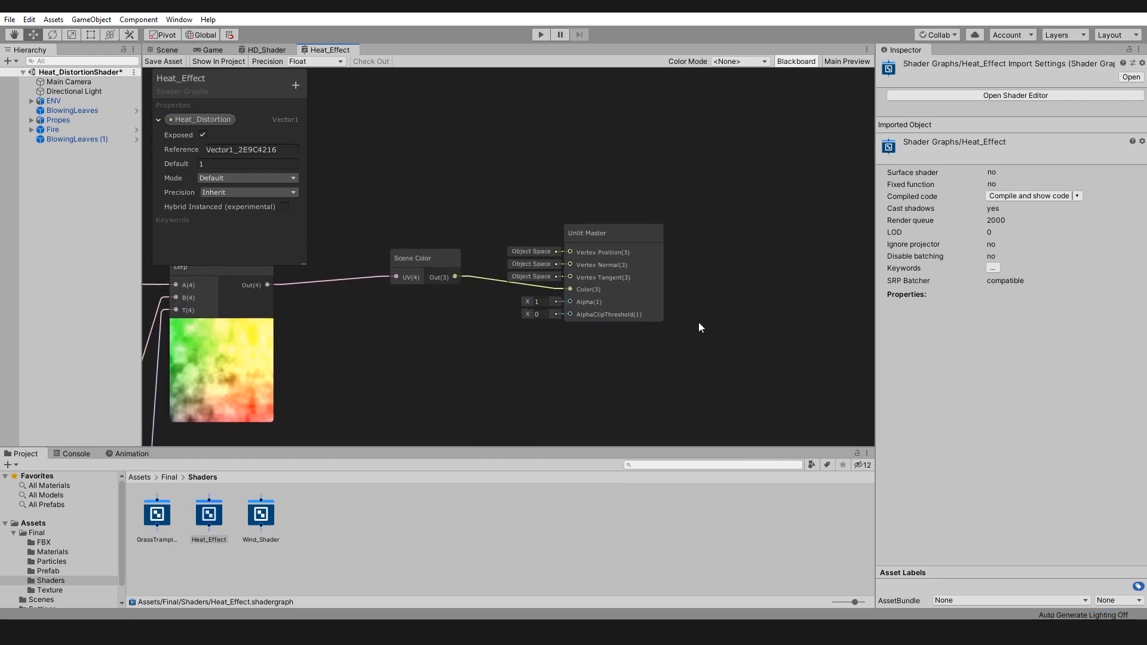
# Set the Unlit Master's surface to Transparent and enable Two Sided
pyautogui.click(579, 266)
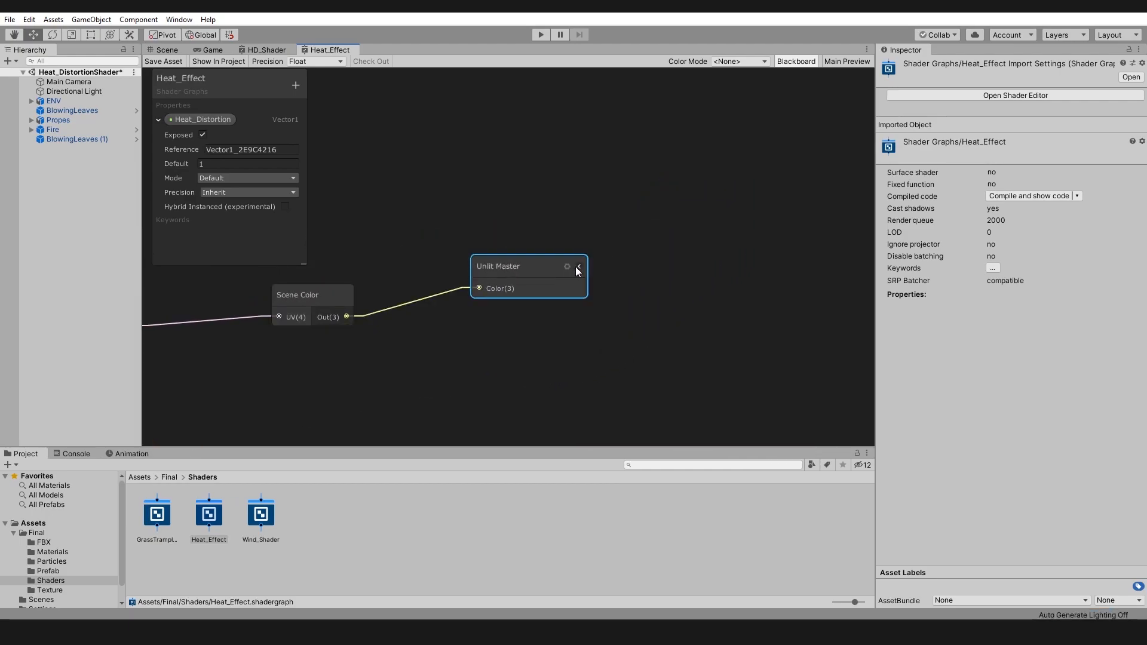
pyautogui.click(578, 267)
pyautogui.click(567, 267)
pyautogui.click(711, 305)
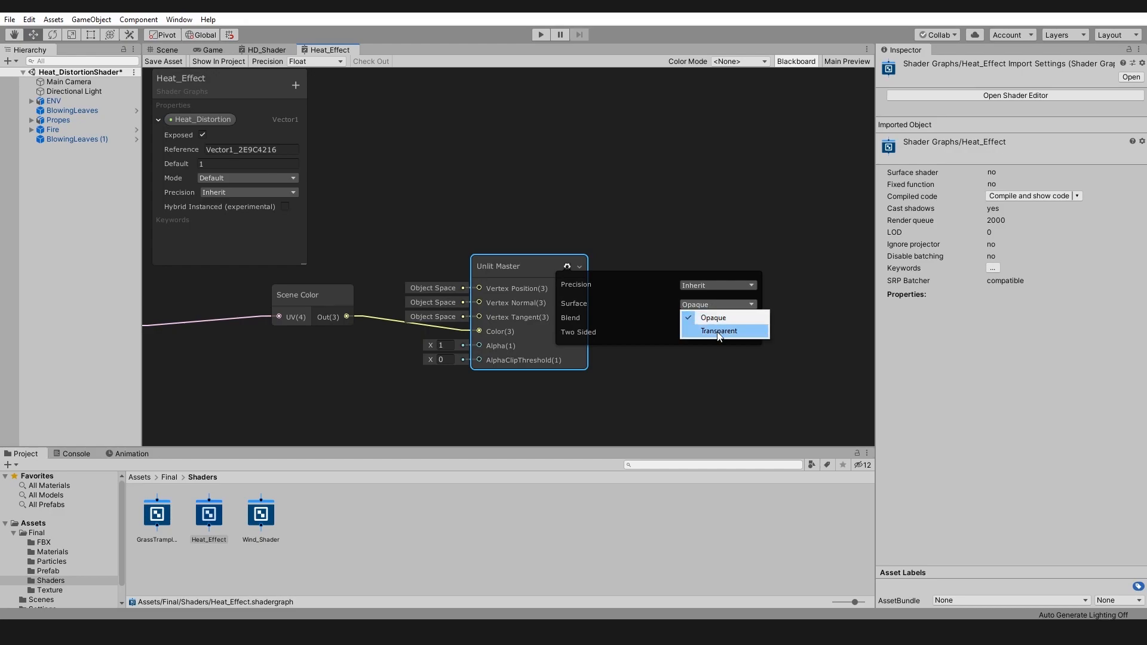
pyautogui.click(719, 331)
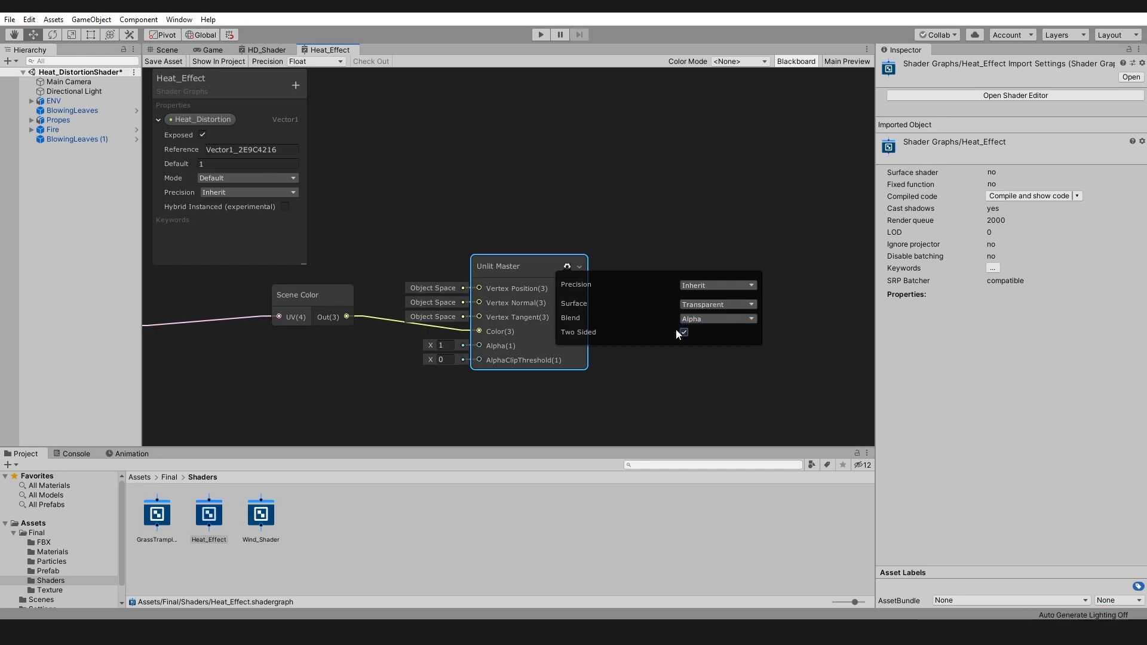
pyautogui.click(565, 267)
# Save the completed Heat_Effect graph and return to the Scene view
pyautogui.moveTo(442, 190); pyautogui.dragTo(579, 184, button='middle')
pyautogui.scroll(-3, 564, 220)
pyautogui.moveTo(514, 258); pyautogui.dragTo(643, 210, button='middle')
pyautogui.scroll(-3, 636, 289)
pyautogui.scroll(1, 640, 220)
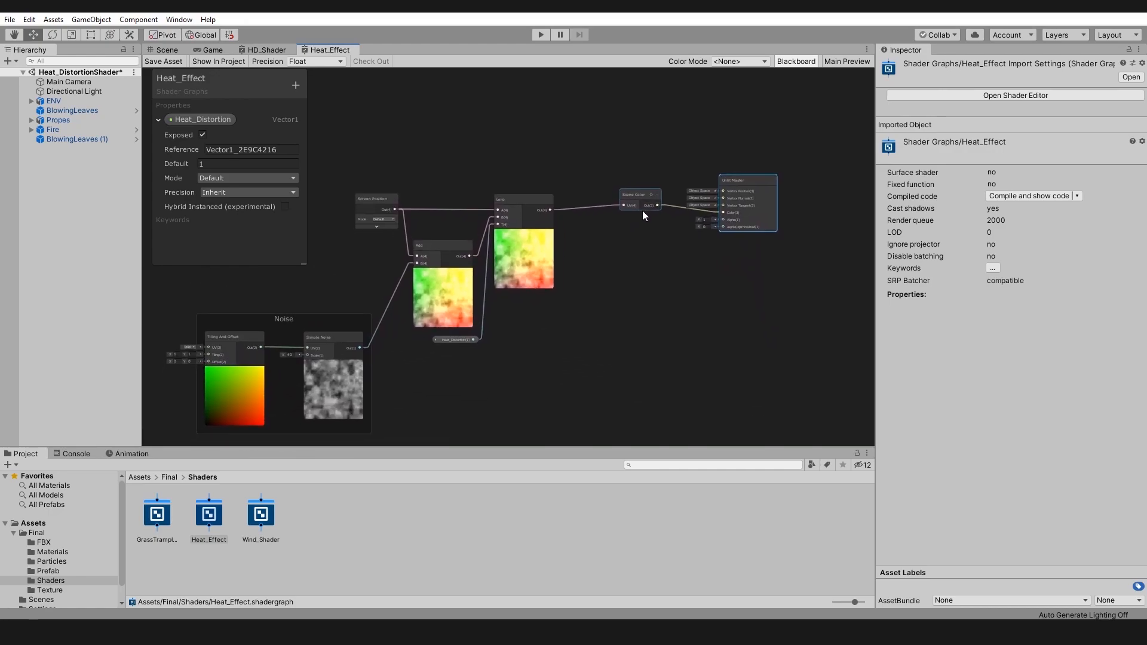
pyautogui.click(164, 52)
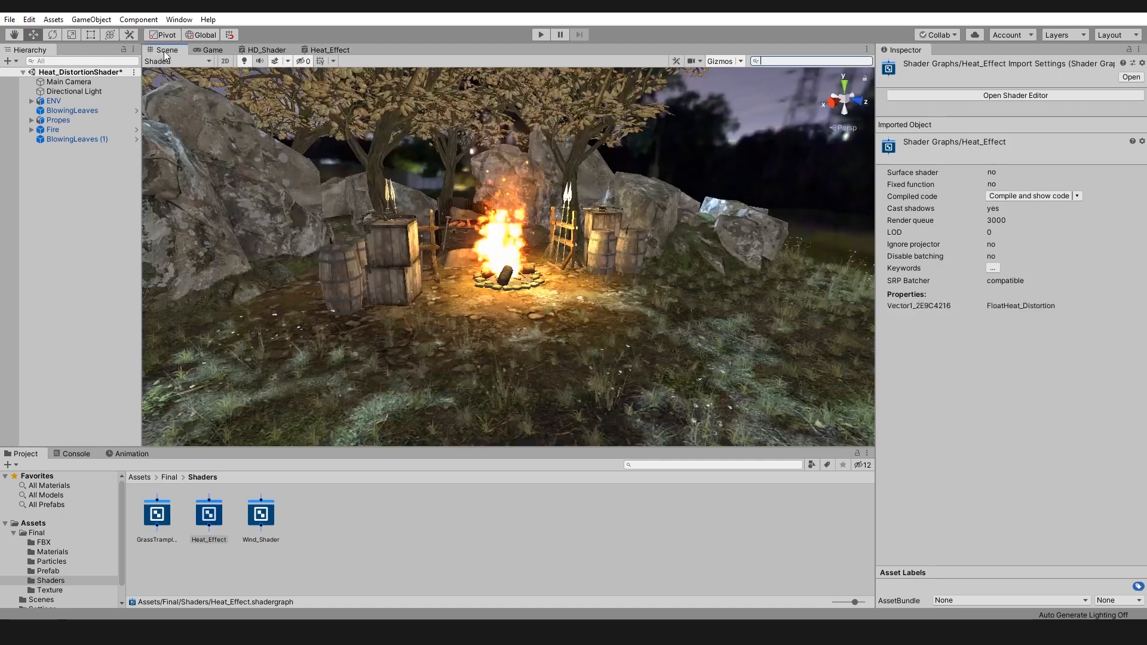
# Create a Plane in the scene, scale it to about 0.164, and rotate it upright at the campfire
pyautogui.rightClick(62, 190)
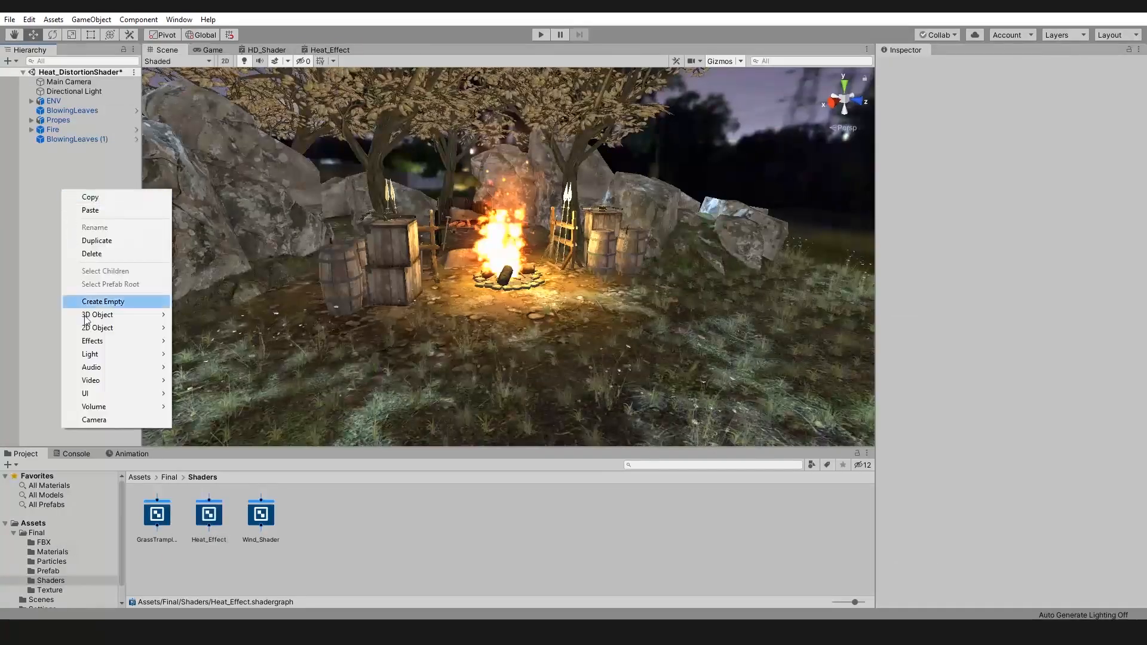
pyautogui.moveTo(130, 317)
pyautogui.click(215, 366)
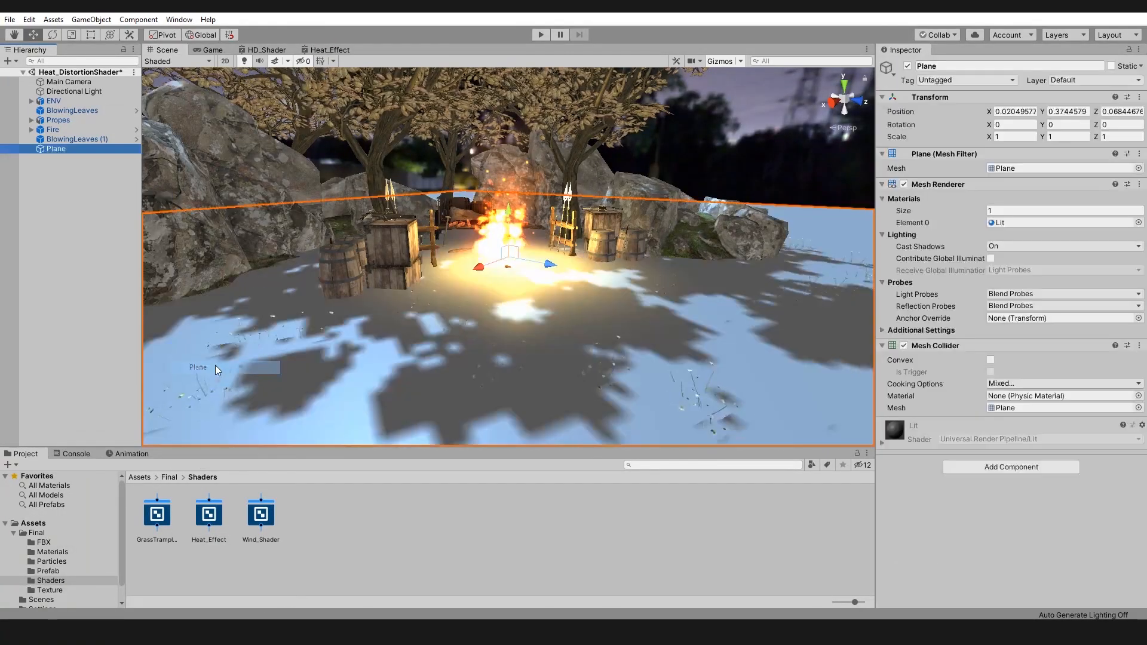
pyautogui.scroll(-5, 508, 257)
pyautogui.press('r')
pyautogui.moveTo(511, 255); pyautogui.dragTo(464, 267)
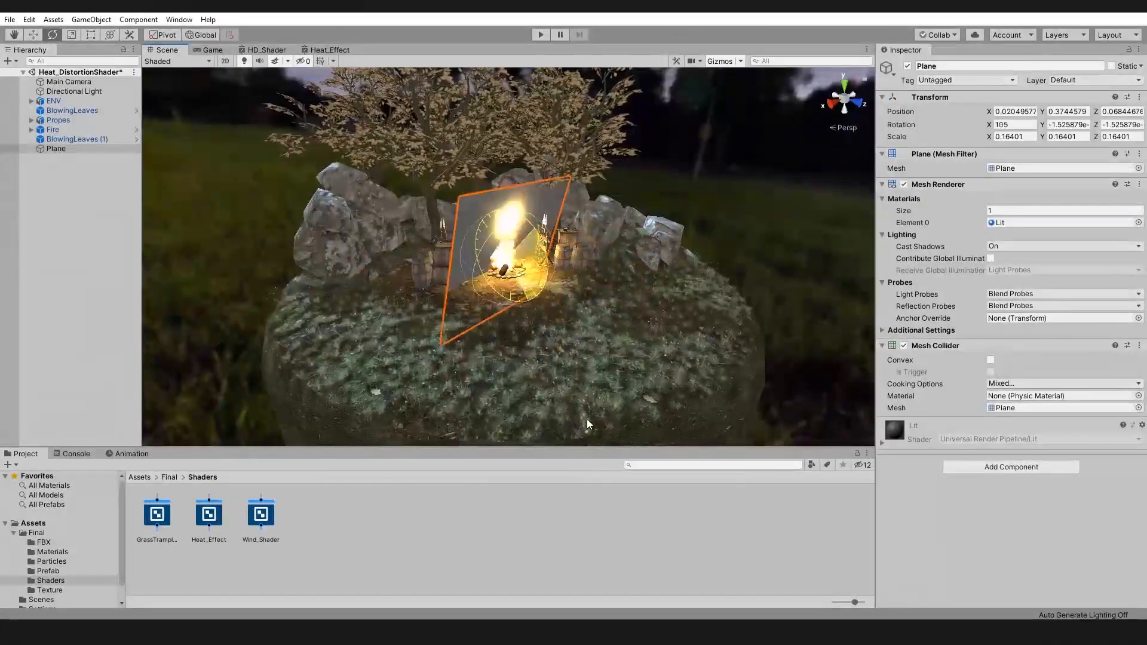
pyautogui.keyDown('alt'); pyautogui.moveTo(575, 388); pyautogui.dragTo(438, 353); pyautogui.keyUp('alt')
pyautogui.scroll(3, 437, 352)
# Create a material named H_D in the Shaders folder
pyautogui.click(342, 509)
pyautogui.rightClick(343, 507)
pyautogui.moveTo(427, 212)
pyautogui.click(547, 327)
pyautogui.write('H_D')
pyautogui.press('Return')
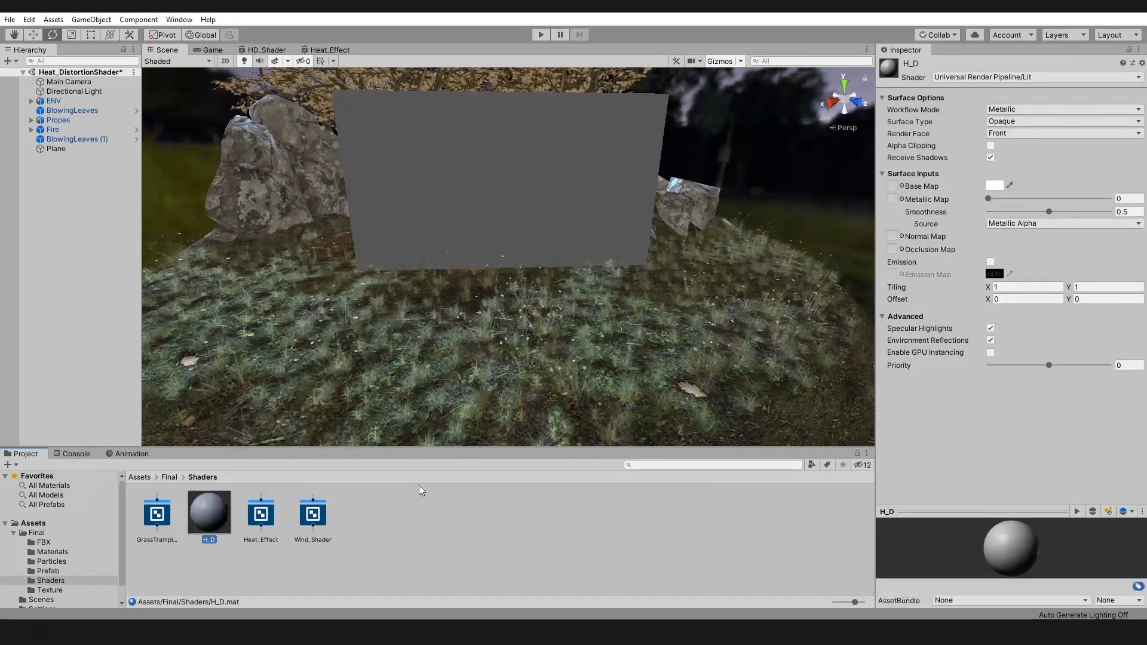
# Apply the H_D material to the plane and assign it the Shader Graphs/Heat_Effect shader
pyautogui.moveTo(361, 382); pyautogui.dragTo(468, 226)
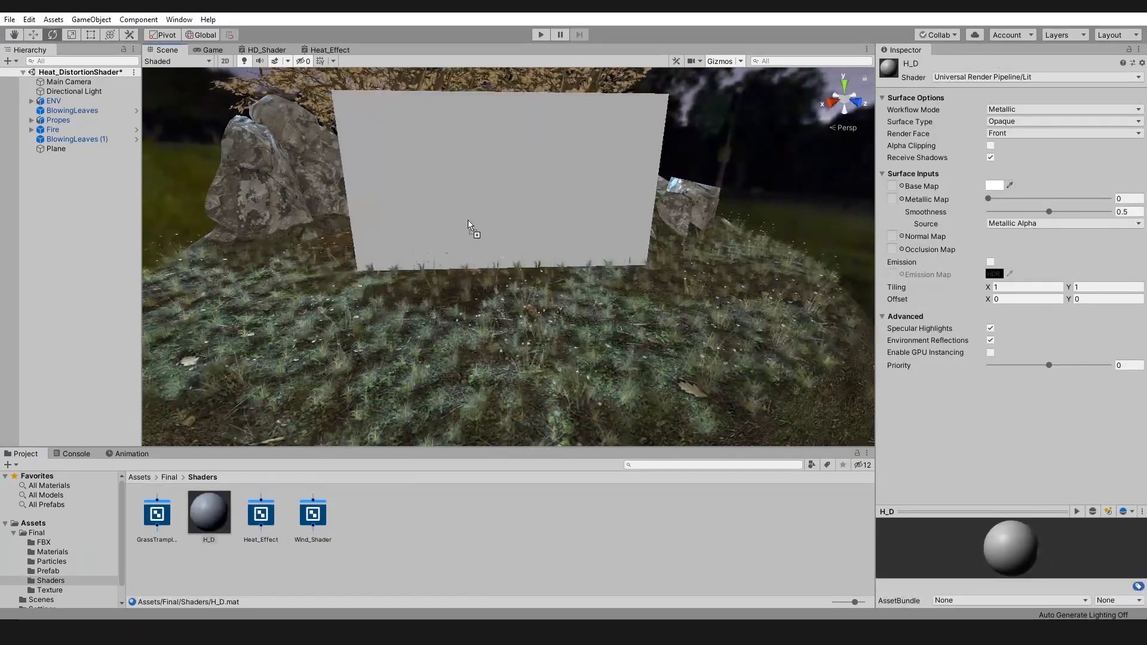
pyautogui.scroll(3, 544, 195)
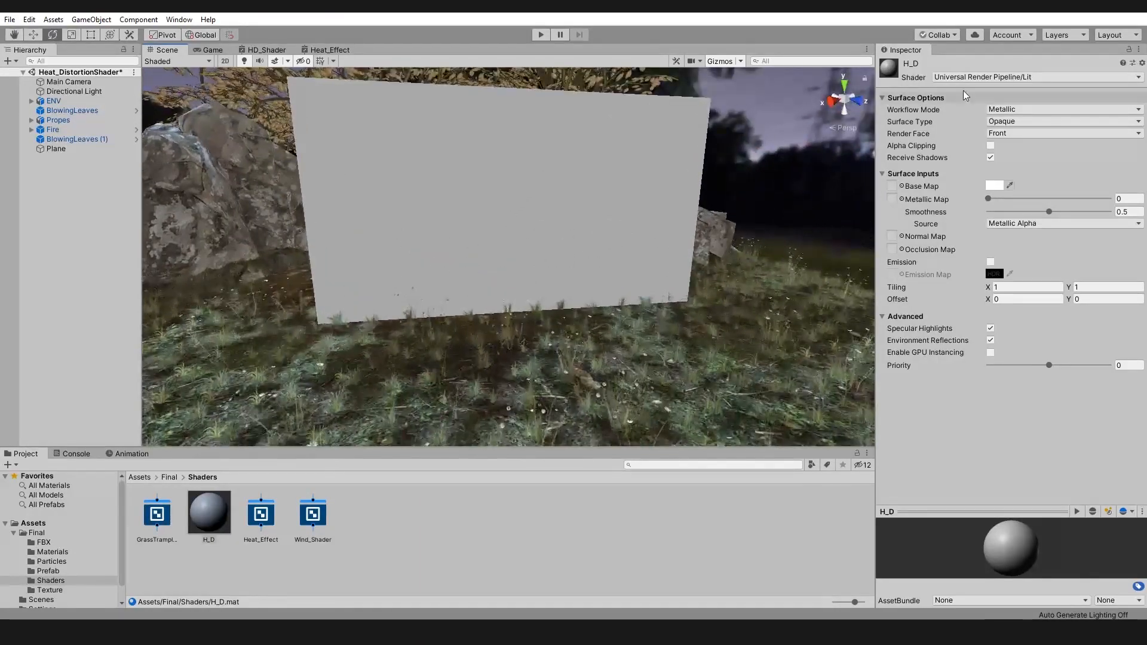
pyautogui.click(969, 78)
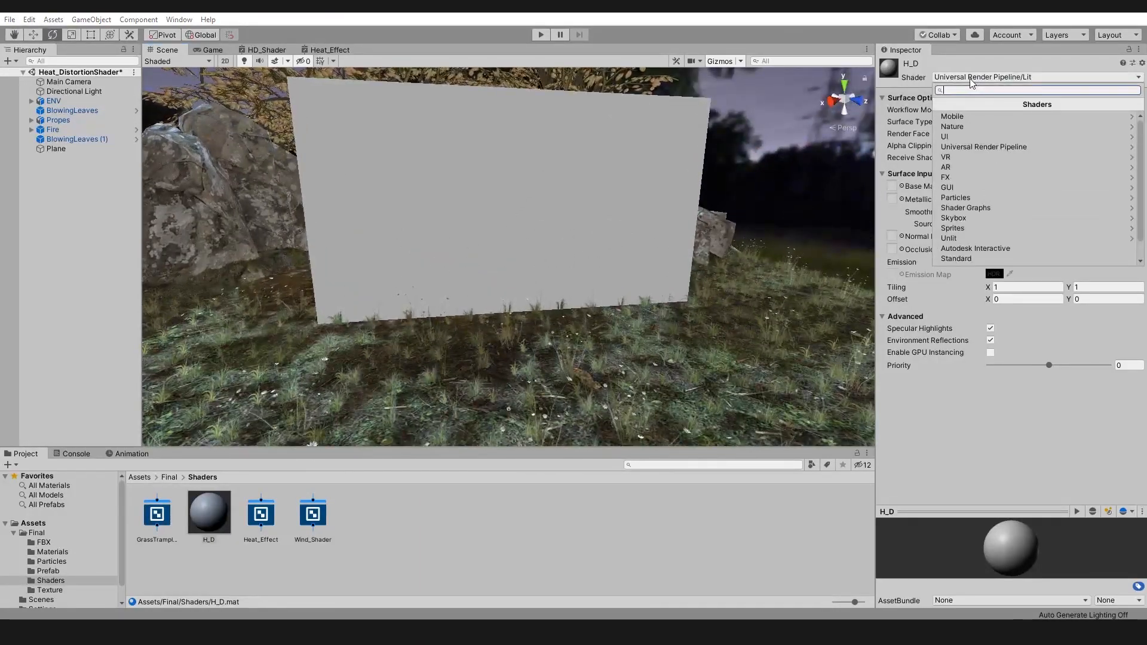
pyautogui.click(980, 207)
pyautogui.click(966, 148)
# Position the plane in front of the campfire at X 0.609, Y 0.751, Z 0.845 with rotation 90, 0, -42.335
pyautogui.keyDown('alt'); pyautogui.moveTo(597, 269); pyautogui.dragTo(539, 168); pyautogui.keyUp('alt')
pyautogui.click(630, 242)
pyautogui.press('w')
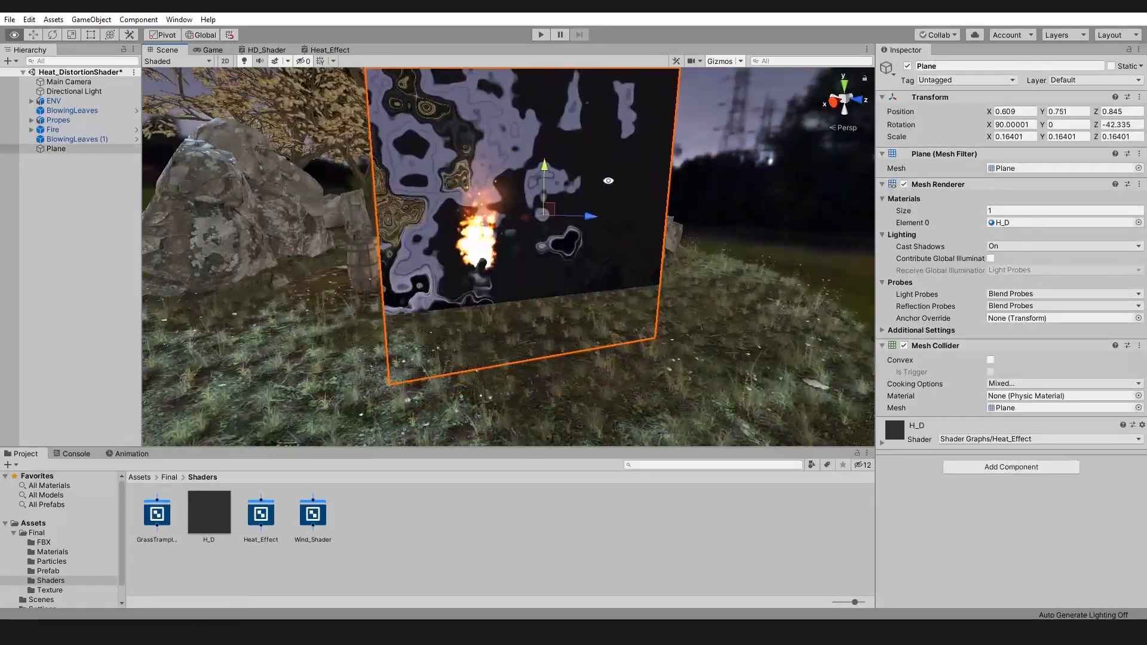
pyautogui.scroll(2, 539, 180)
pyautogui.moveTo(539, 180); pyautogui.dragTo(515, 253, button='middle')
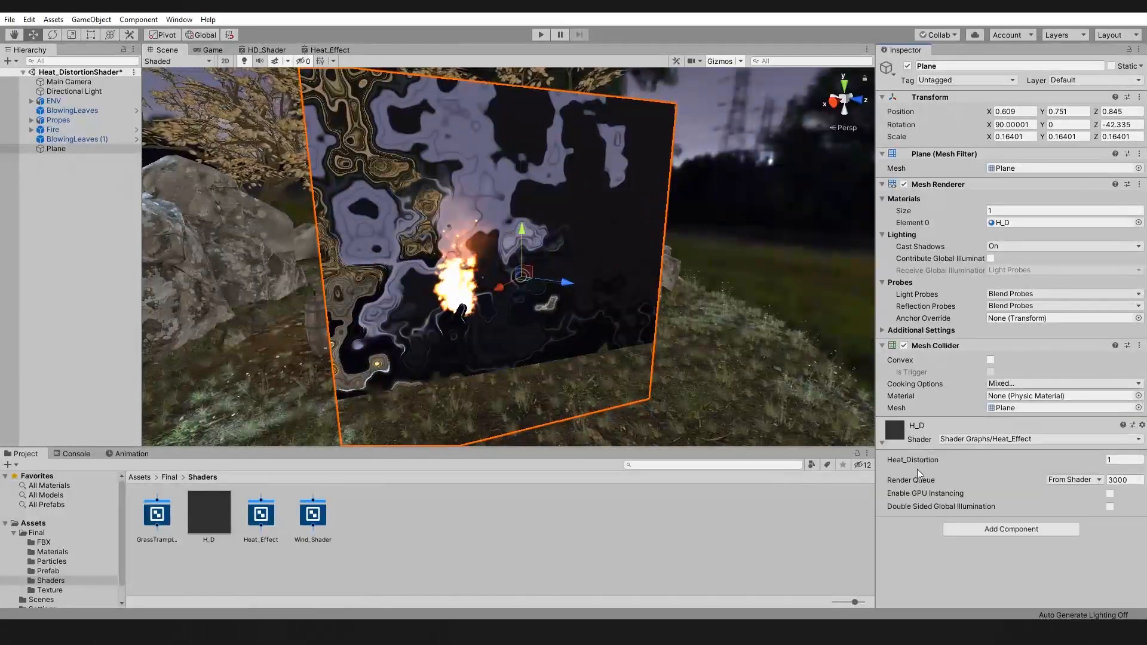
# Set the Heat_Distortion value of the plane's H_D material to 0.1
pyautogui.moveTo(919, 461); pyautogui.dragTo(1085, 461)
pyautogui.keyDown('alt'); pyautogui.moveTo(836, 335); pyautogui.dragTo(729, 320); pyautogui.keyUp('alt')
pyautogui.click(1120, 462)
pyautogui.write('.1')
pyautogui.moveTo(627, 269)
pyautogui.keyDown('alt'); pyautogui.mouseDown()
pyautogui.moveTo(777, 269)
pyautogui.moveTo(621, 263)
pyautogui.mouseUp(); pyautogui.keyUp('alt')
# Close the HD_Shader graph and return to the Heat_Effect graph
pyautogui.click(322, 50)
pyautogui.rightClick(276, 49)
pyautogui.click(298, 69)
pyautogui.moveTo(420, 274); pyautogui.dragTo(523, 260, button='middle')
pyautogui.scroll(1, 550, 367)
# Change the Heat_Distortion property to Slider mode with a default of 0 and a maximum of 2
pyautogui.click(231, 177)
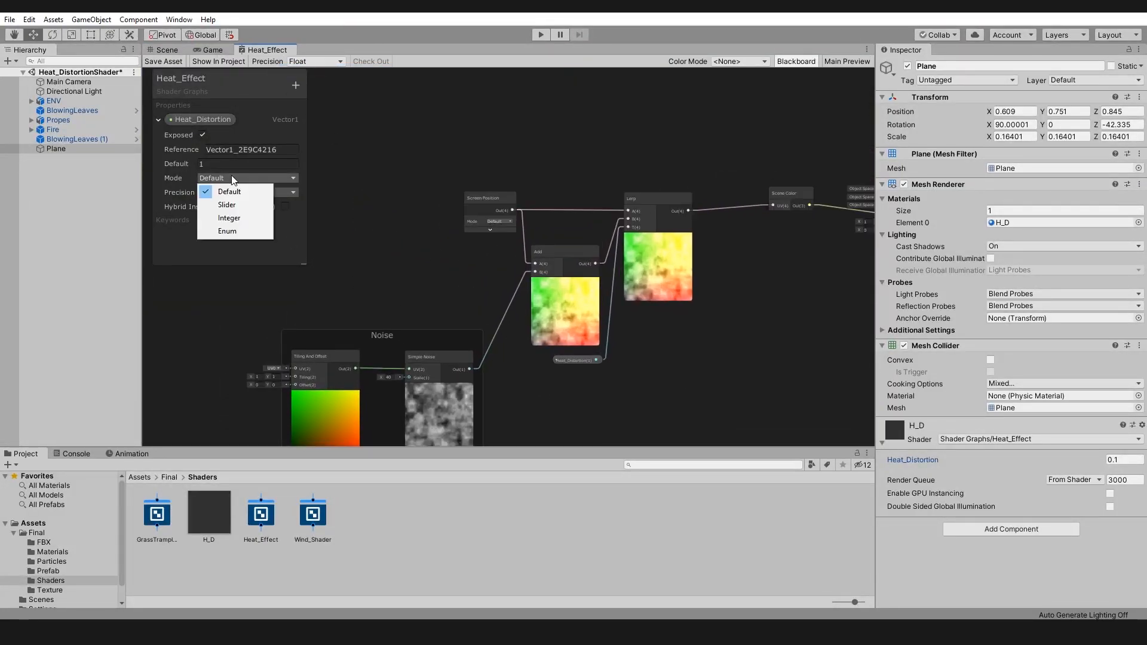
pyautogui.click(230, 206)
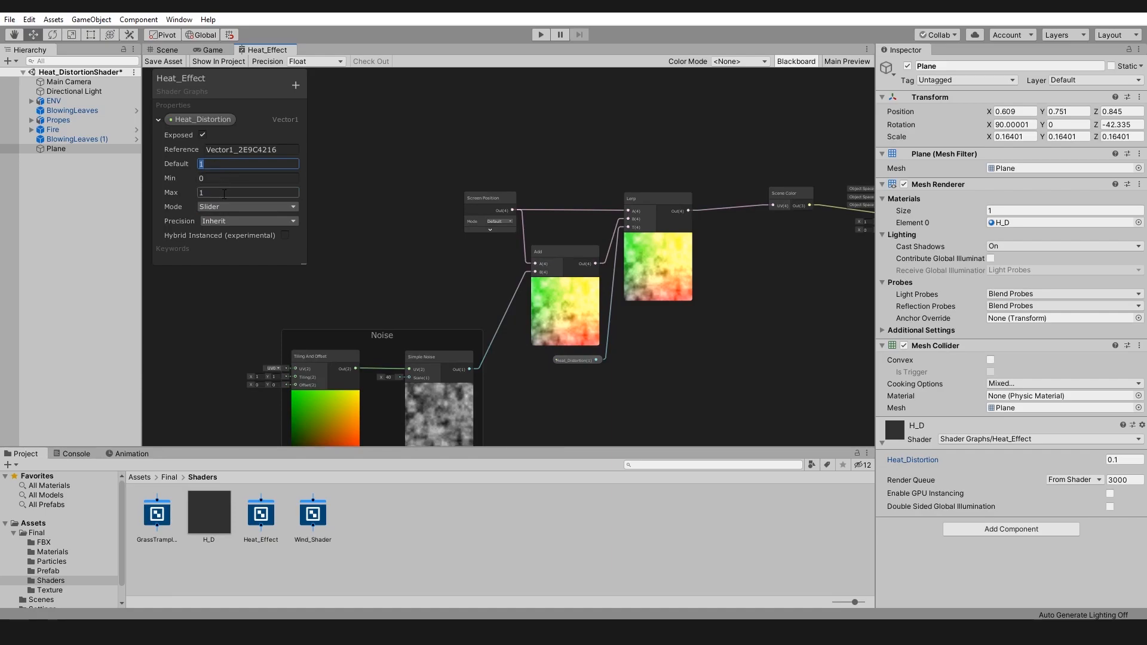
pyautogui.write('0')
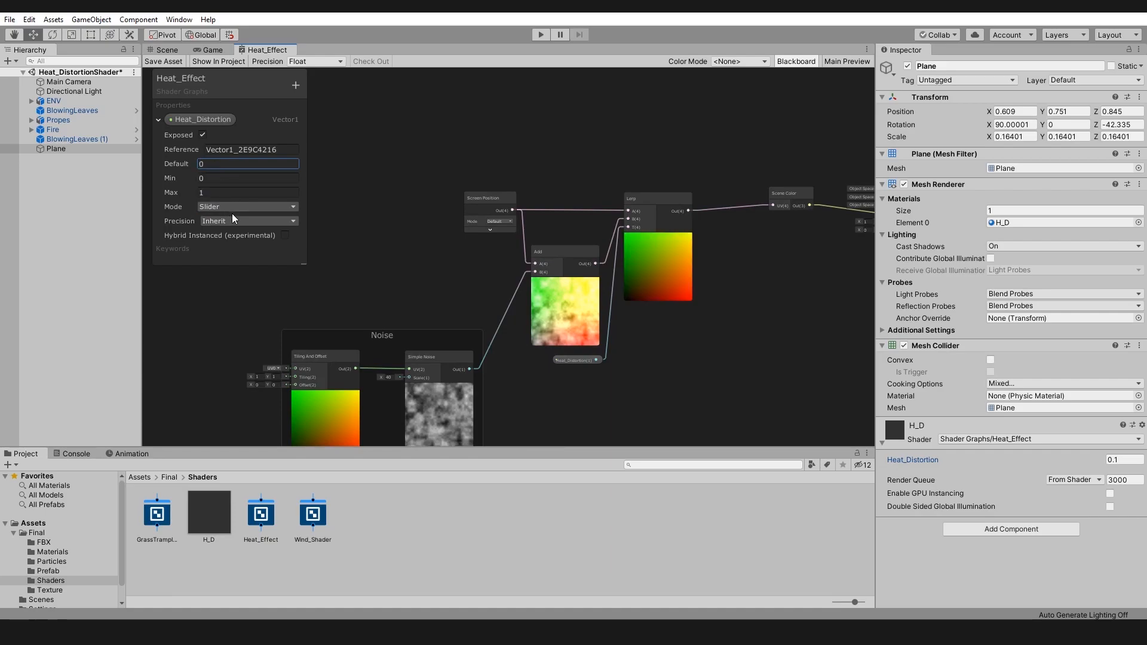
pyautogui.click(211, 193)
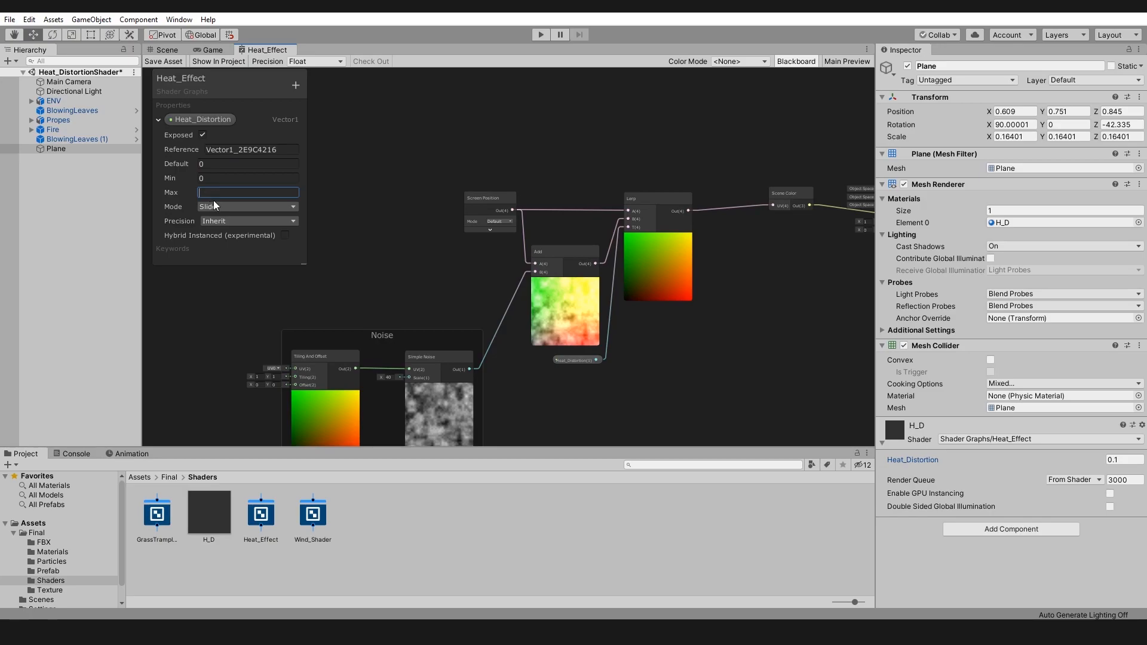
# Return to the Scene view and lower the plane material's Heat_Distortion slider to 0
pyautogui.click(167, 51)
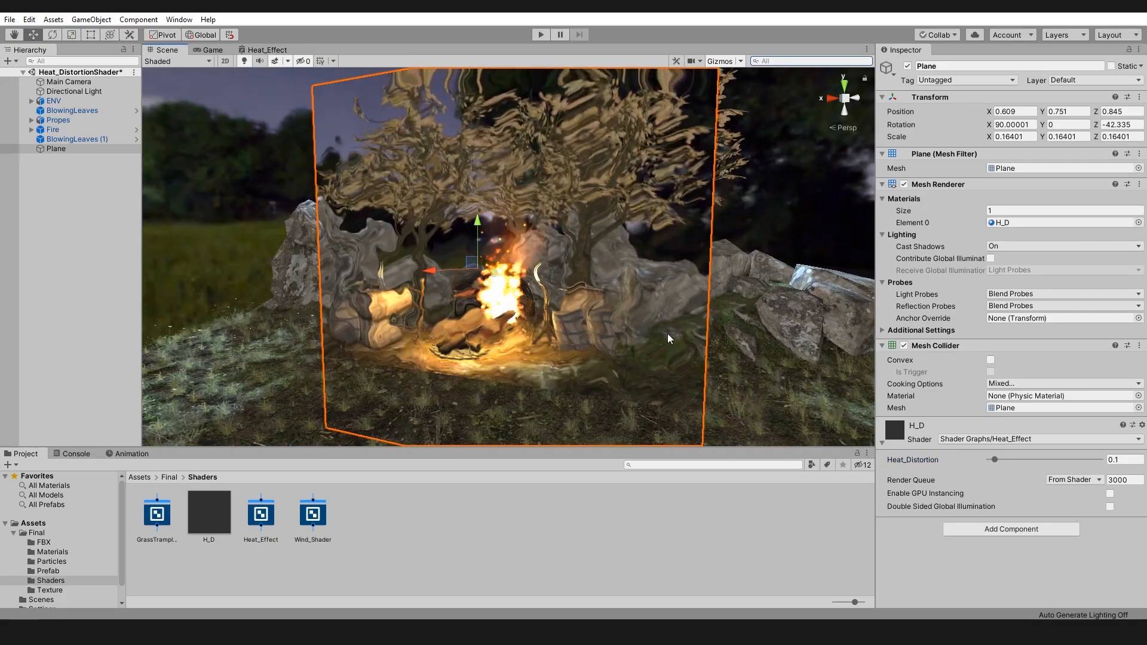
pyautogui.moveTo(995, 460)
pyautogui.mouseDown()
pyautogui.moveTo(1033, 461)
pyautogui.moveTo(973, 461)
pyautogui.mouseUp()
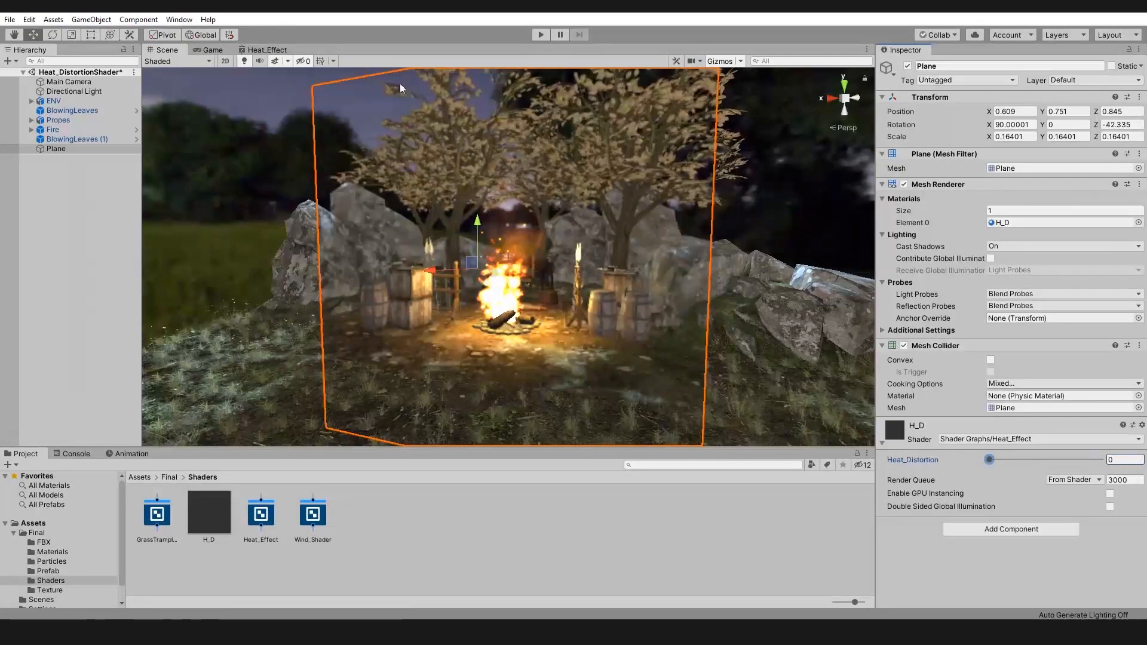
# Add a Time node to the Heat_Effect graph, ahead of the Noise group
pyautogui.click(251, 49)
pyautogui.moveTo(442, 288); pyautogui.dragTo(822, 264, button='middle')
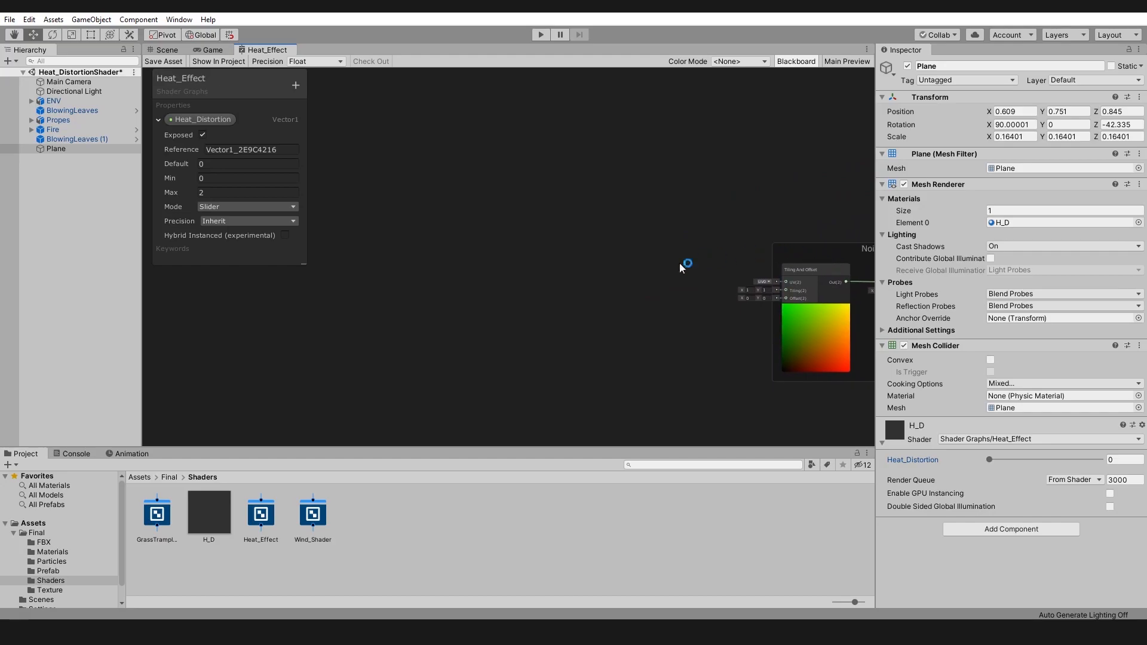
pyautogui.moveTo(696, 258); pyautogui.dragTo(662, 254, button='middle')
pyautogui.rightClick(484, 225)
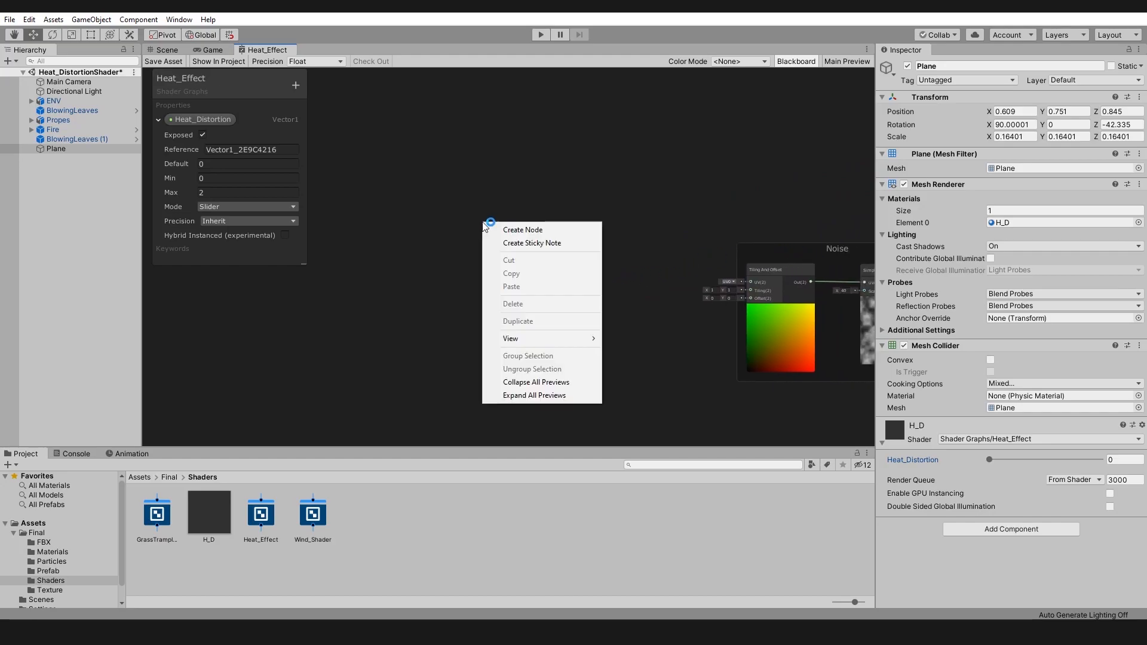
pyautogui.click(520, 229)
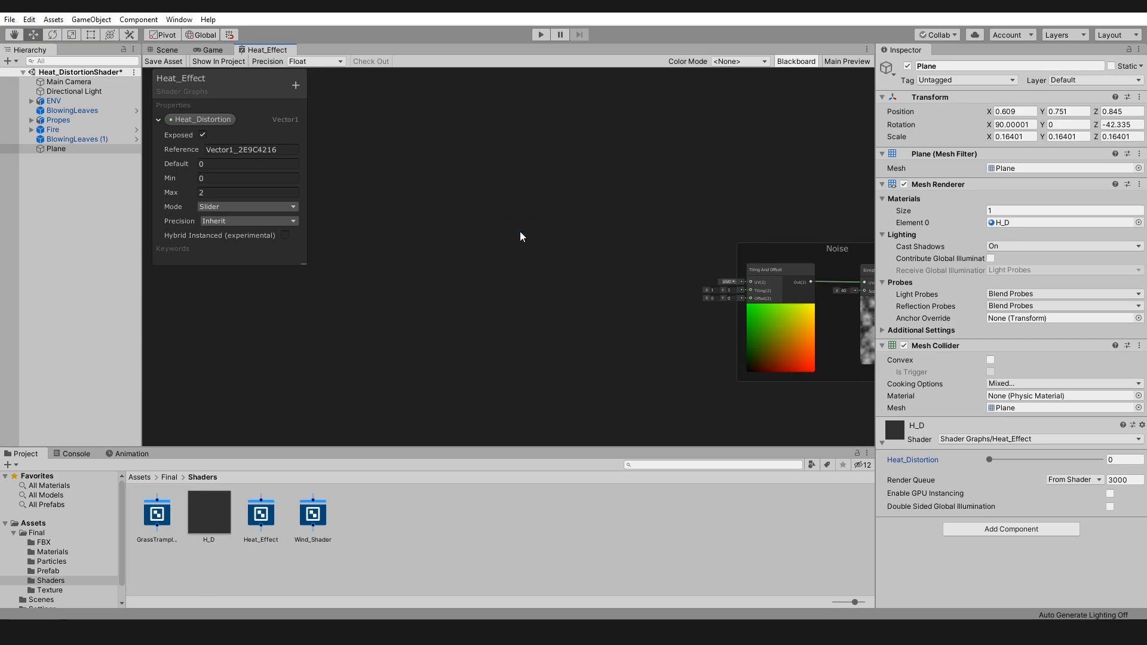
pyautogui.write('time')
pyautogui.press('Return')
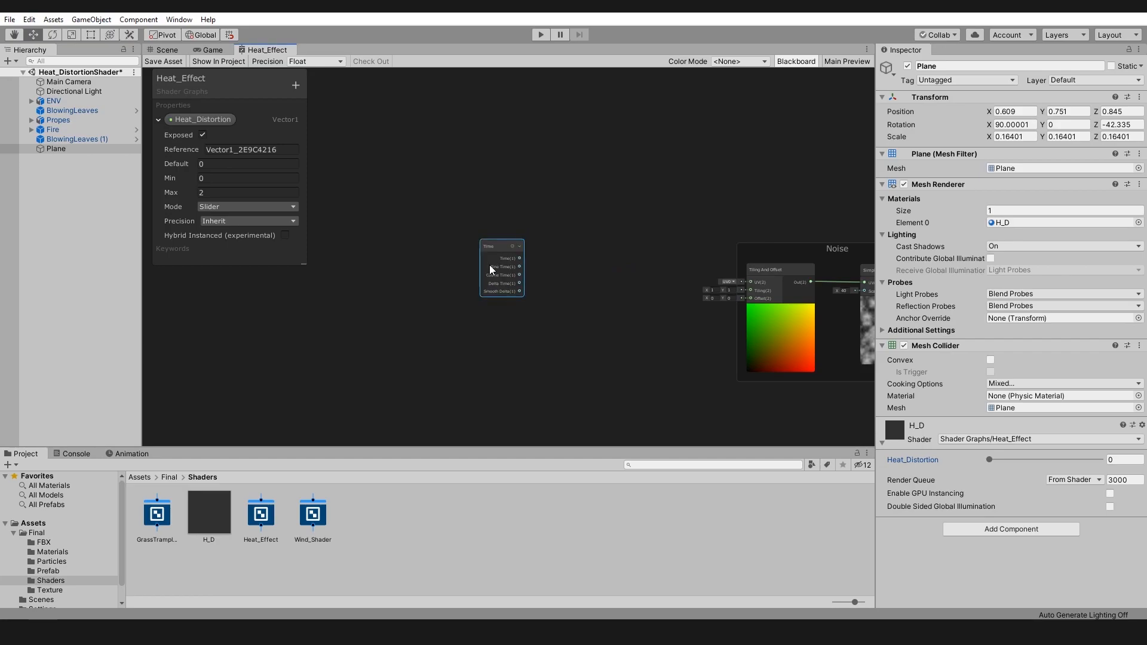
# Create a Multiply node with the Time output connected to its B input and place it above the Time node
pyautogui.scroll(3, 443, 358)
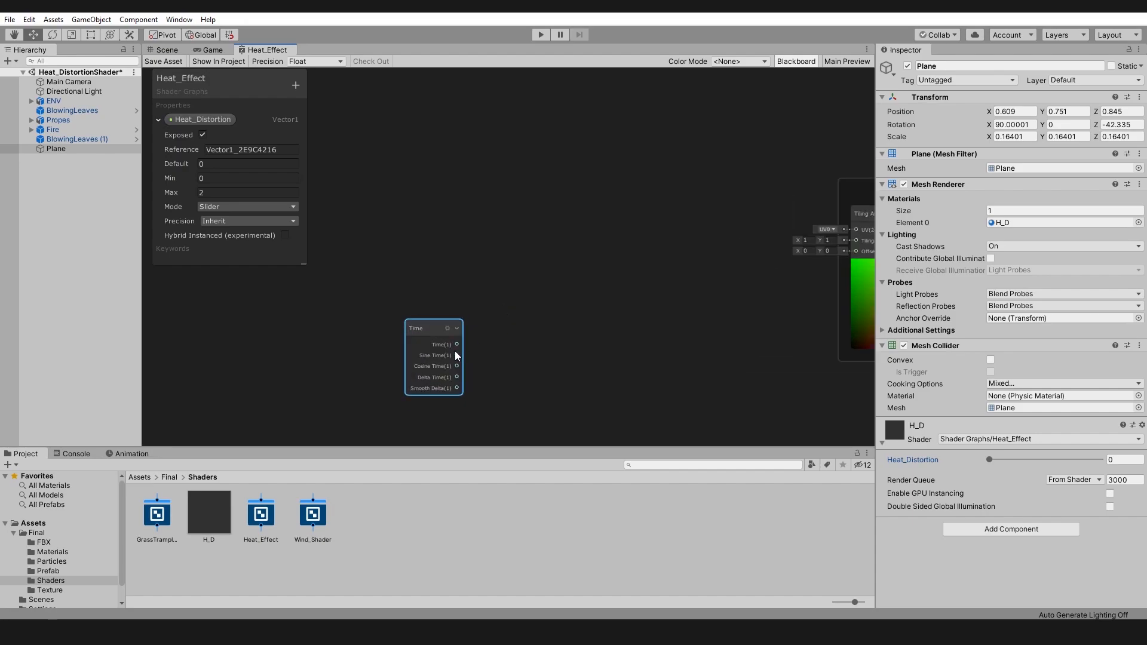
pyautogui.moveTo(544, 343); pyautogui.dragTo(551, 339)
pyautogui.write('multiply')
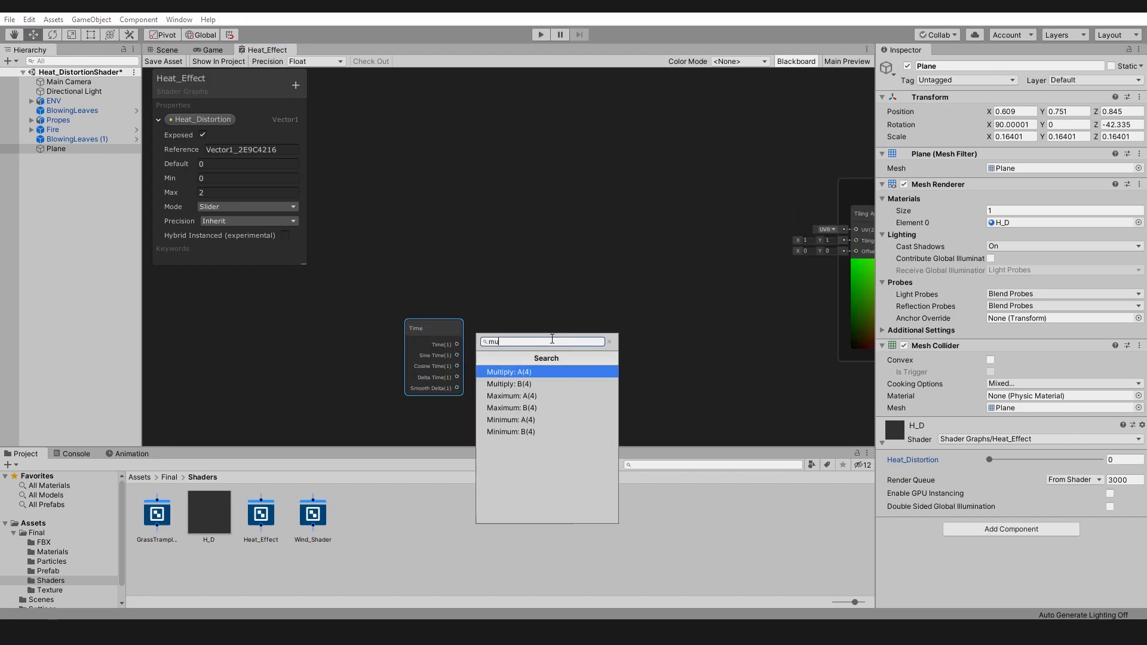
pyautogui.press('Return')
pyautogui.click(586, 368)
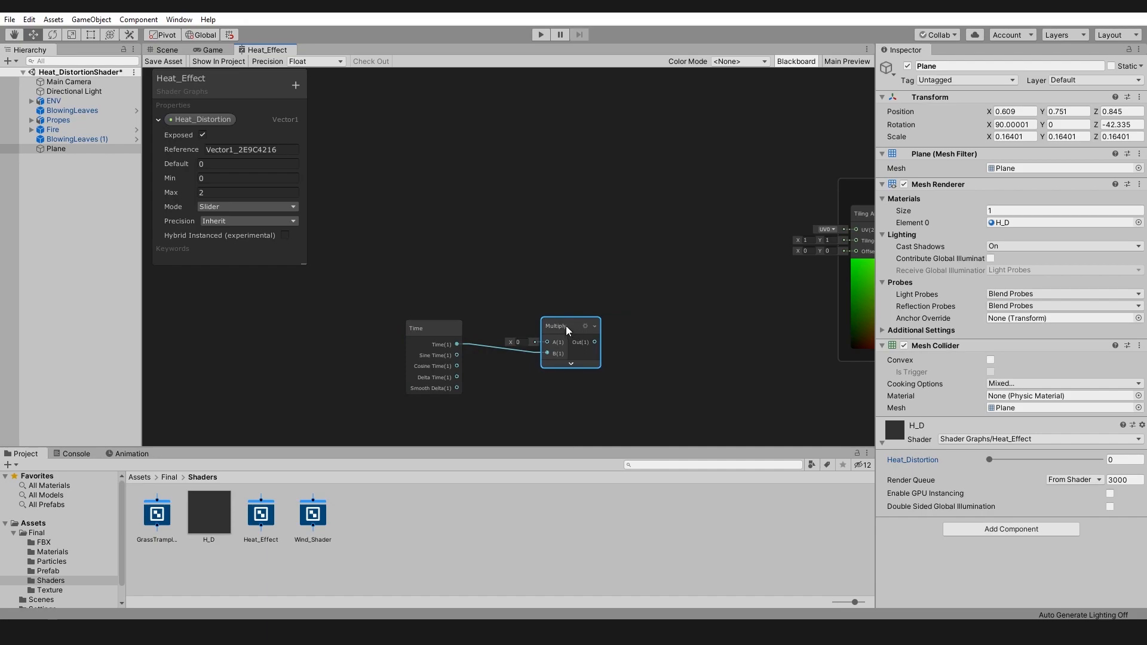
pyautogui.moveTo(506, 256); pyautogui.dragTo(504, 256)
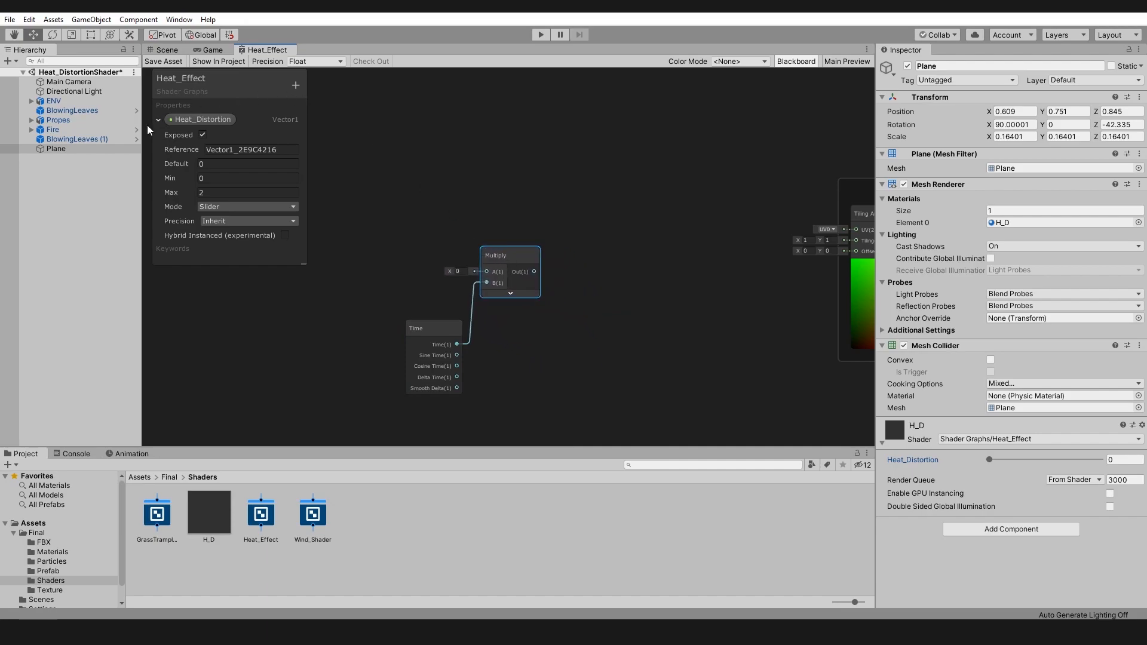
# Add a Vector1 property named Distortion_Speed to the Heat_Effect graph
pyautogui.click(159, 120)
pyautogui.click(295, 85)
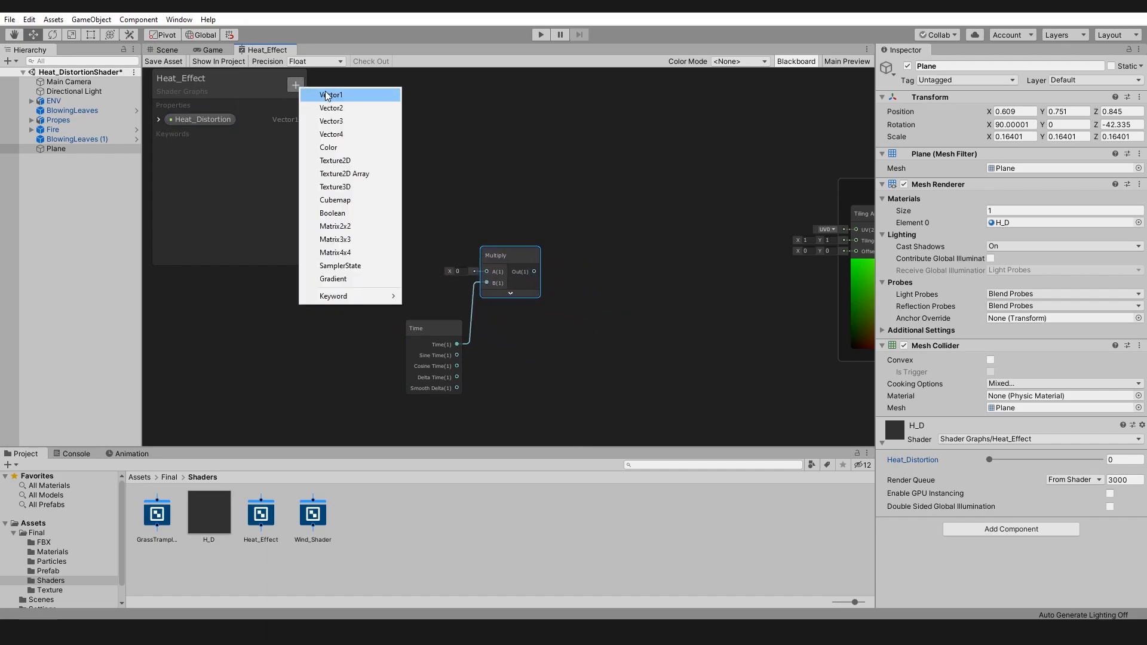
pyautogui.click(326, 93)
pyautogui.press('BackSpace')
pyautogui.write('Distor')
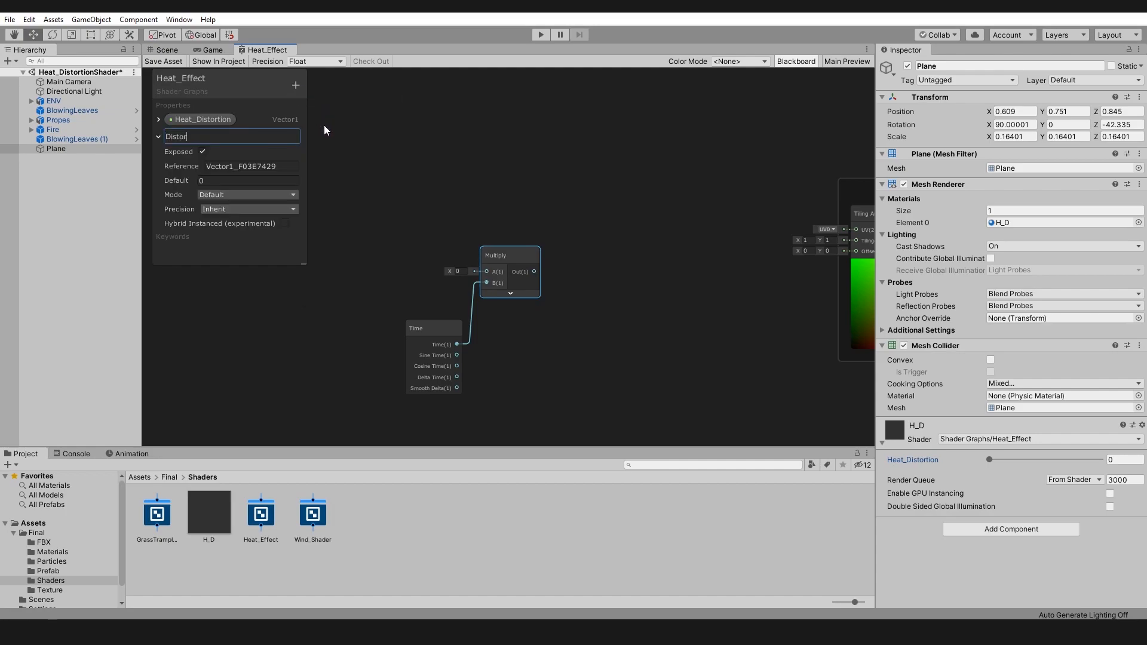
pyautogui.write('tion_Speed')
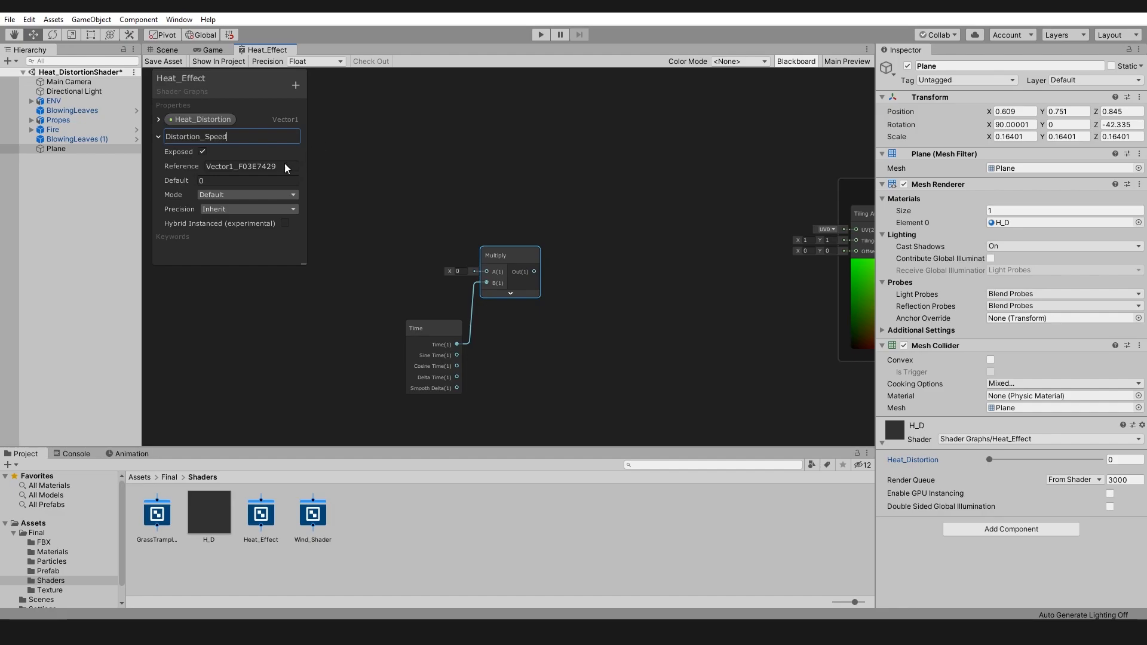
pyautogui.press('Return')
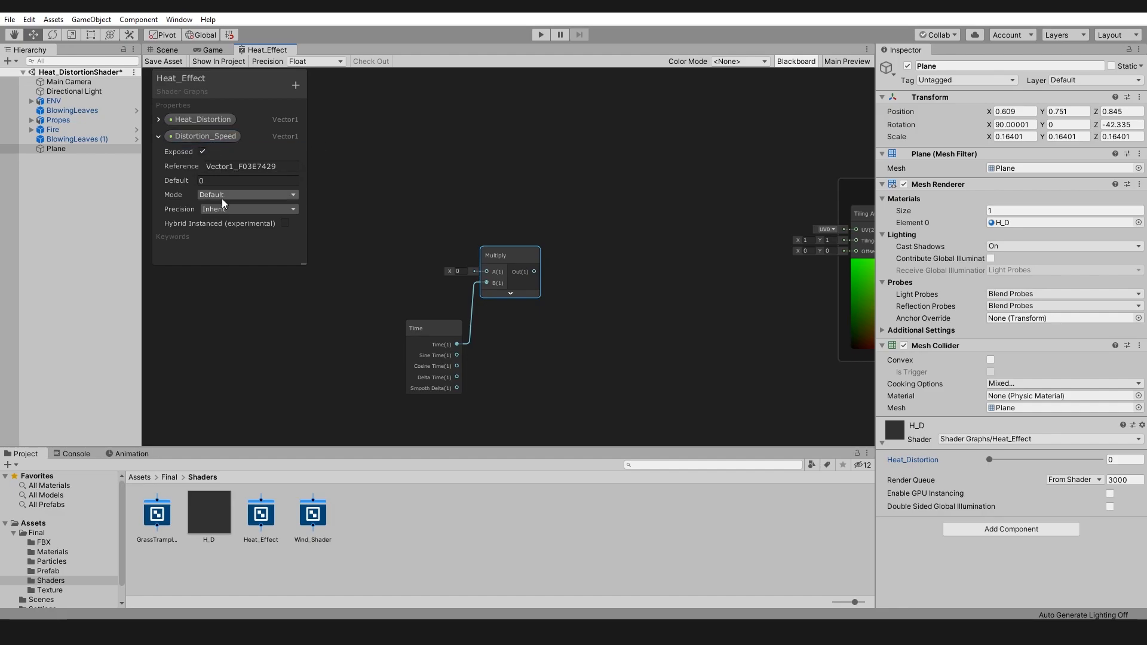
# Change the Distortion_Speed property to Slider mode with a default of 1 and a maximum of 20
pyautogui.click(222, 196)
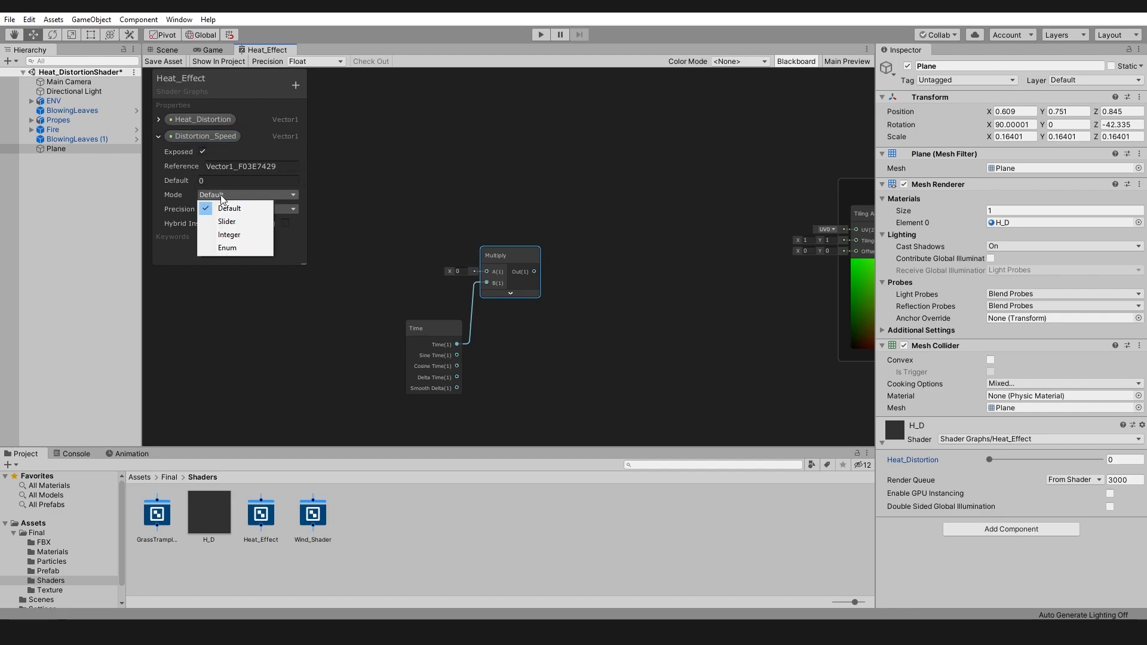
pyautogui.click(234, 222)
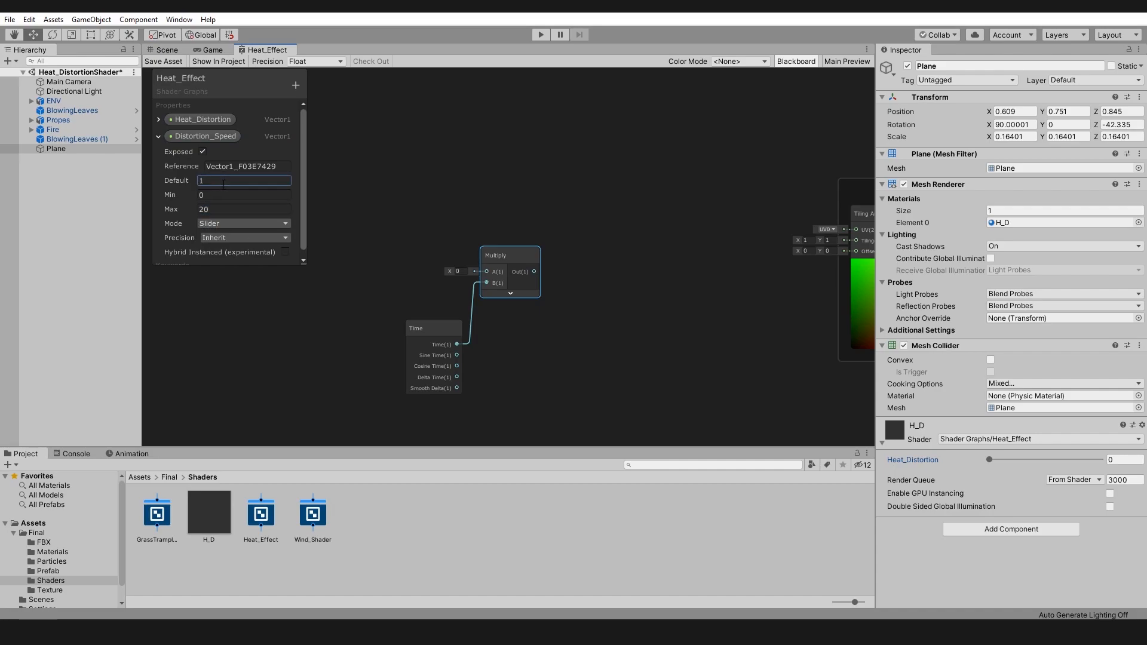
pyautogui.click(156, 135)
# Connect a Distortion_Speed node to the Multiply node's A input and the Multiply output to the Tiling And Offset node's Offset
pyautogui.moveTo(180, 136); pyautogui.dragTo(383, 269)
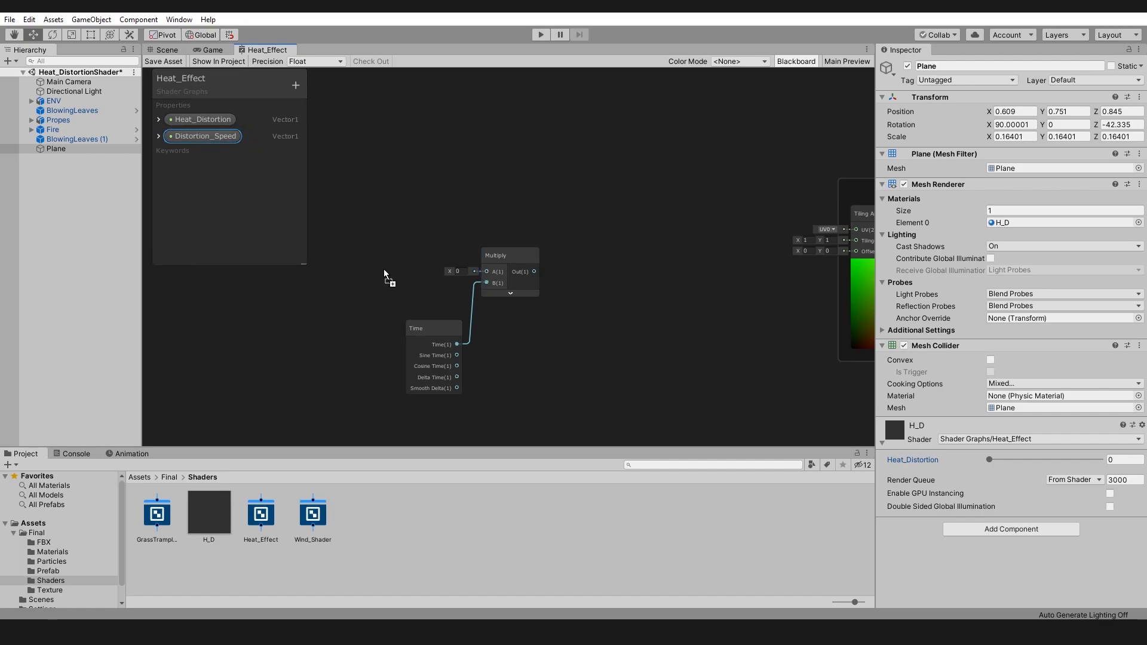
pyautogui.moveTo(460, 274); pyautogui.dragTo(485, 271)
pyautogui.moveTo(626, 281); pyautogui.dragTo(588, 293, button='middle')
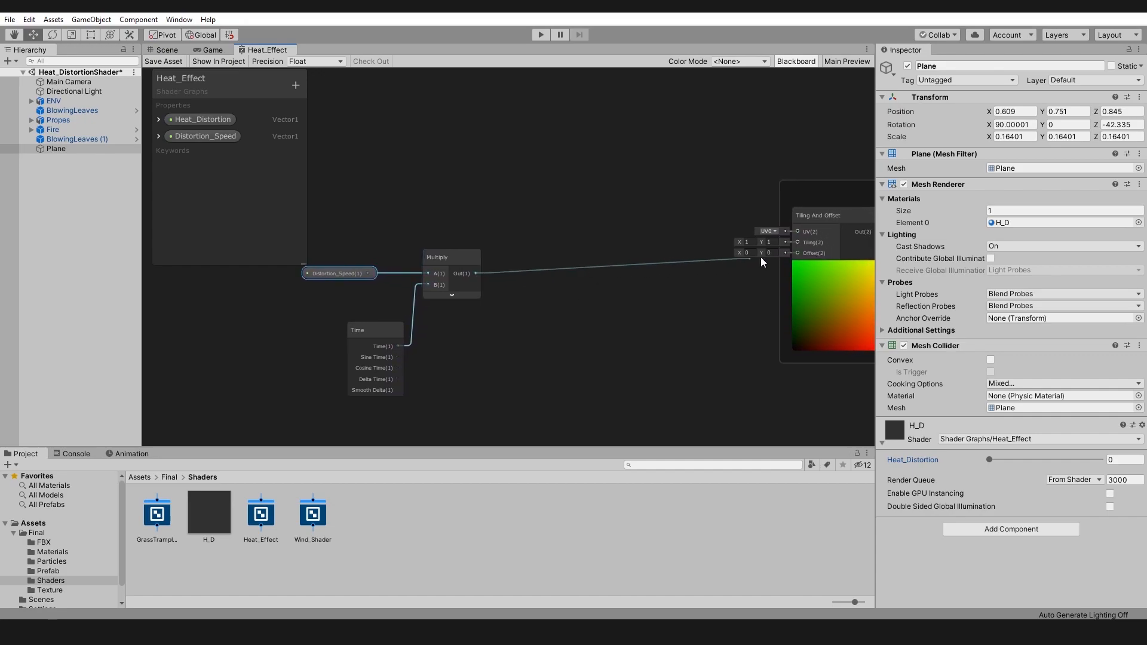
pyautogui.moveTo(442, 293)
pyautogui.mouseDown()
pyautogui.moveTo(382, 389)
pyautogui.moveTo(430, 285)
pyautogui.mouseUp()
# Move the Distortion_Speed, Time and Multiply nodes closer to the Noise group
pyautogui.moveTo(521, 175); pyautogui.dragTo(346, 406)
pyautogui.moveTo(449, 253); pyautogui.dragTo(621, 247)
pyautogui.click(532, 302)
pyautogui.moveTo(529, 334); pyautogui.dragTo(518, 321)
# Group the Screen Position, Add, Lerp and Heat_Distortion nodes under the title Screen_Position
pyautogui.moveTo(716, 273); pyautogui.dragTo(402, 328, button='middle')
pyautogui.scroll(-4, 403, 329)
pyautogui.scroll(2, 637, 313)
pyautogui.moveTo(636, 314); pyautogui.dragTo(491, 381, button='middle')
pyautogui.scroll(1, 505, 357)
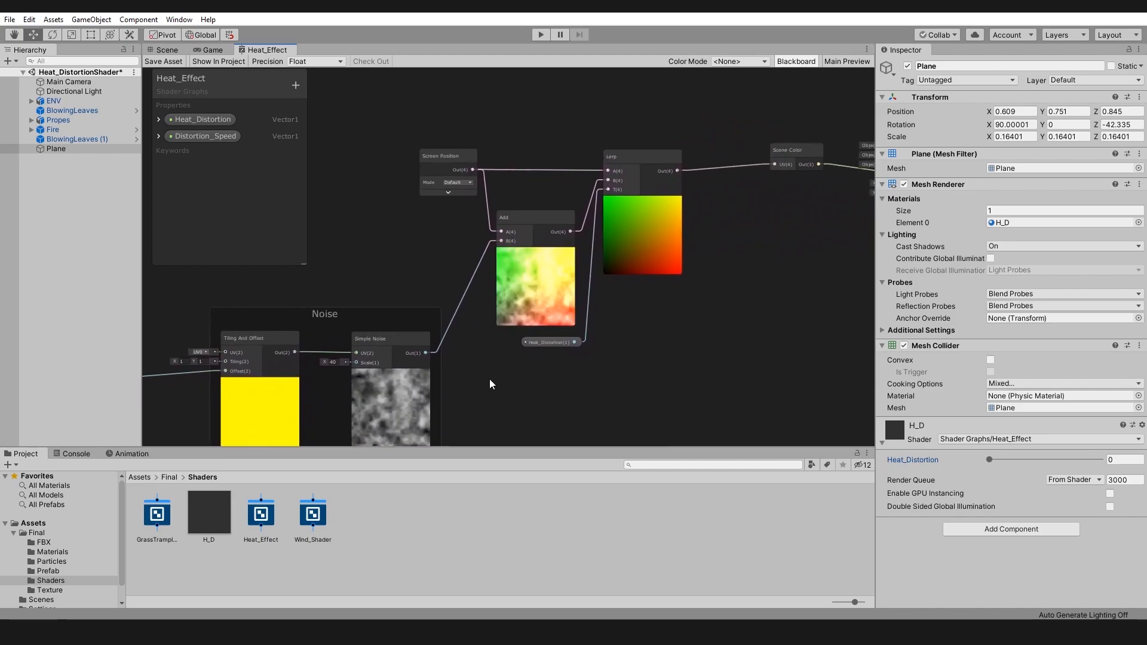
pyautogui.moveTo(573, 222); pyautogui.dragTo(585, 208, button='middle')
pyautogui.moveTo(460, 86); pyautogui.dragTo(693, 342)
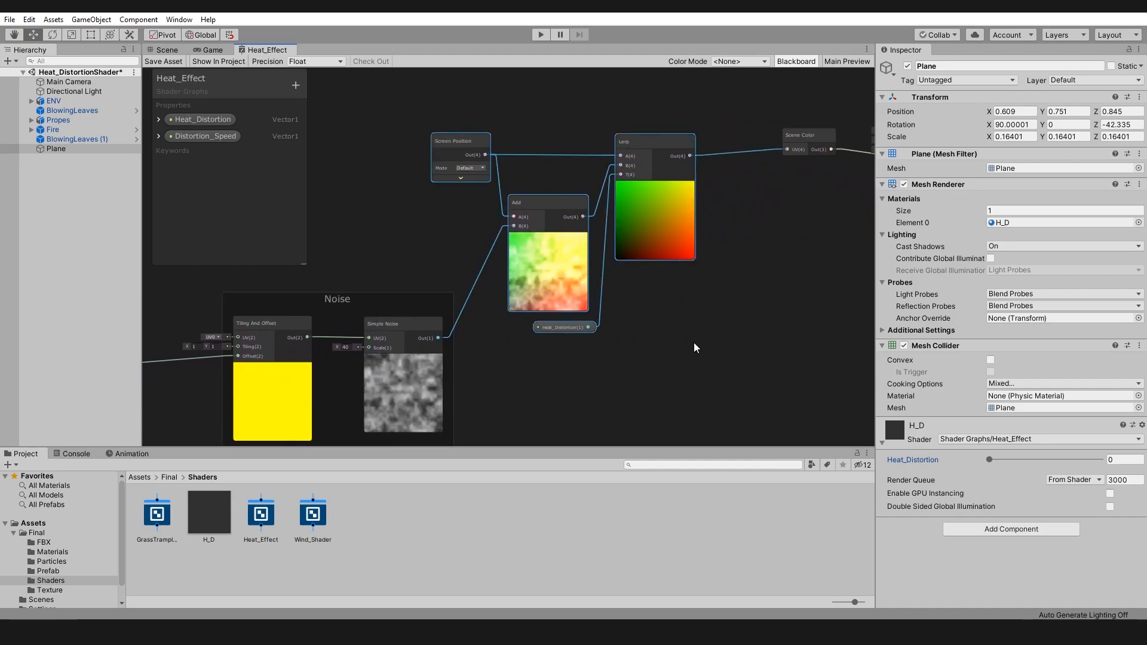
pyautogui.hotkey('ctrl', 'g')
pyautogui.write('Screen_Position')
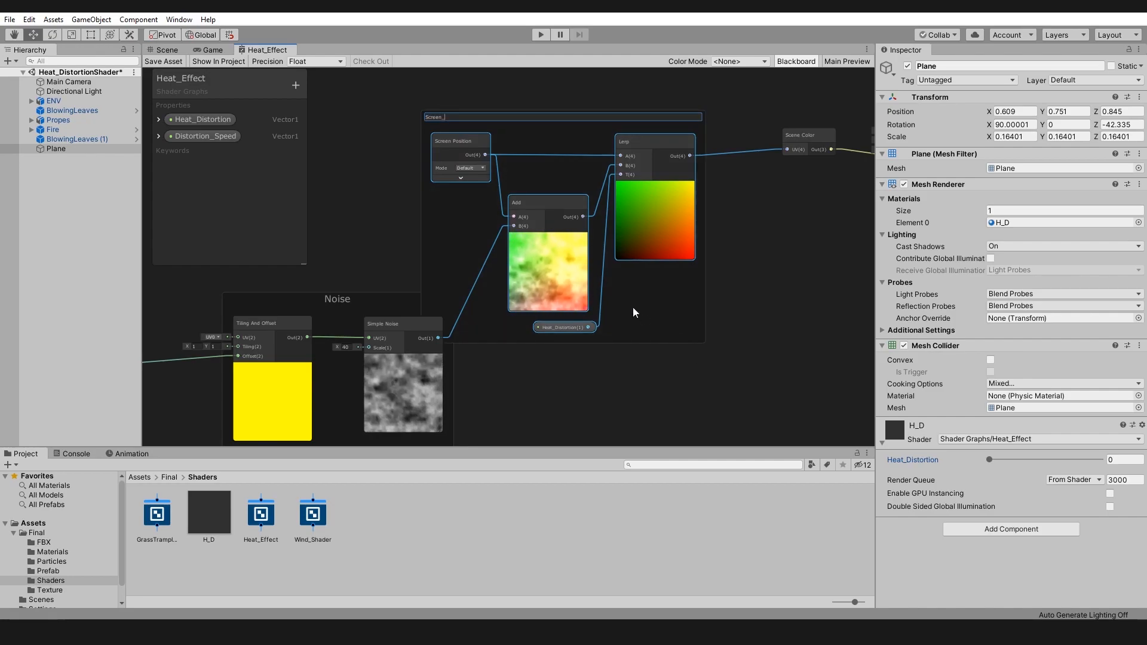
pyautogui.press('Return')
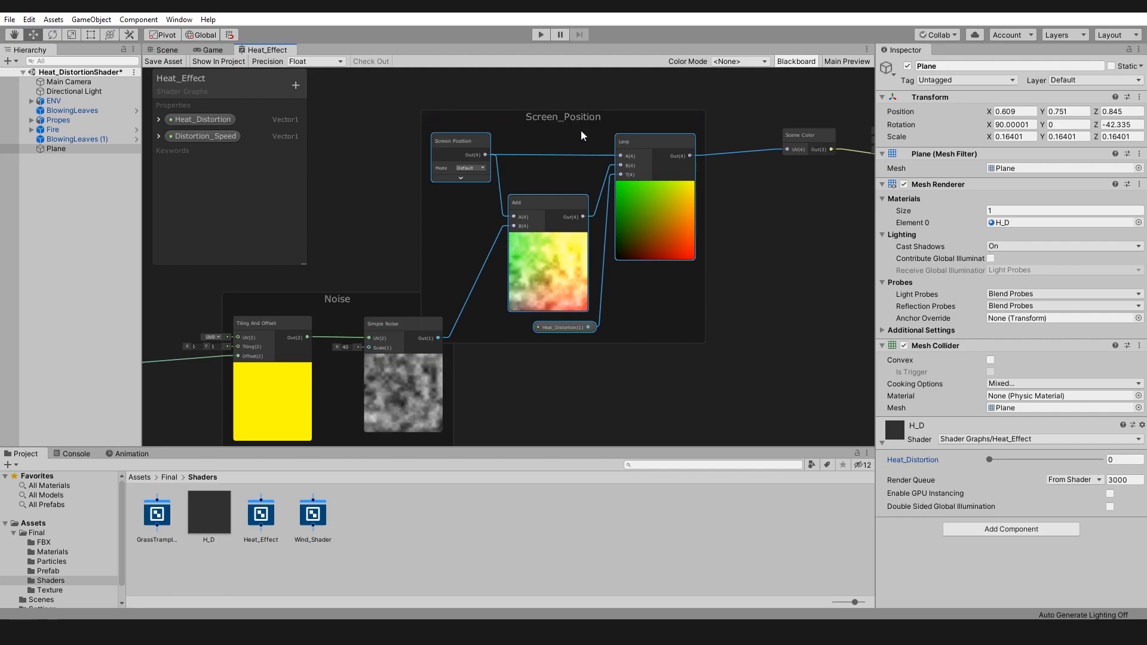
# Shift the Screen_Position group slightly closer to the Scene Color node, clear of the Noise group
pyautogui.moveTo(583, 123); pyautogui.dragTo(628, 135)
pyautogui.moveTo(804, 166); pyautogui.dragTo(712, 128, button='middle')
pyautogui.moveTo(712, 127); pyautogui.dragTo(715, 116)
# Tuck the Time node under Distortion_Speed and group both with the Multiply node under the title Animation
pyautogui.moveTo(426, 288); pyautogui.dragTo(602, 246, button='middle')
pyautogui.moveTo(292, 368); pyautogui.dragTo(677, 297, button='middle')
pyautogui.moveTo(578, 233); pyautogui.dragTo(675, 232, button='middle')
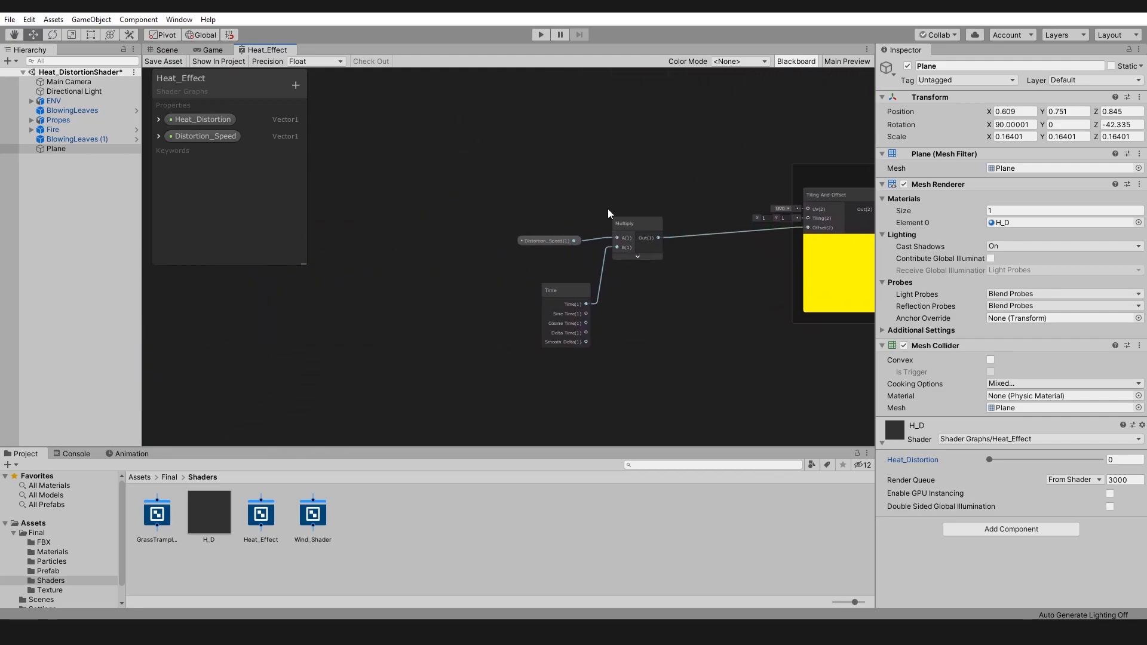
pyautogui.moveTo(562, 290); pyautogui.dragTo(559, 268)
pyautogui.moveTo(511, 184); pyautogui.dragTo(659, 316)
pyautogui.write('A')
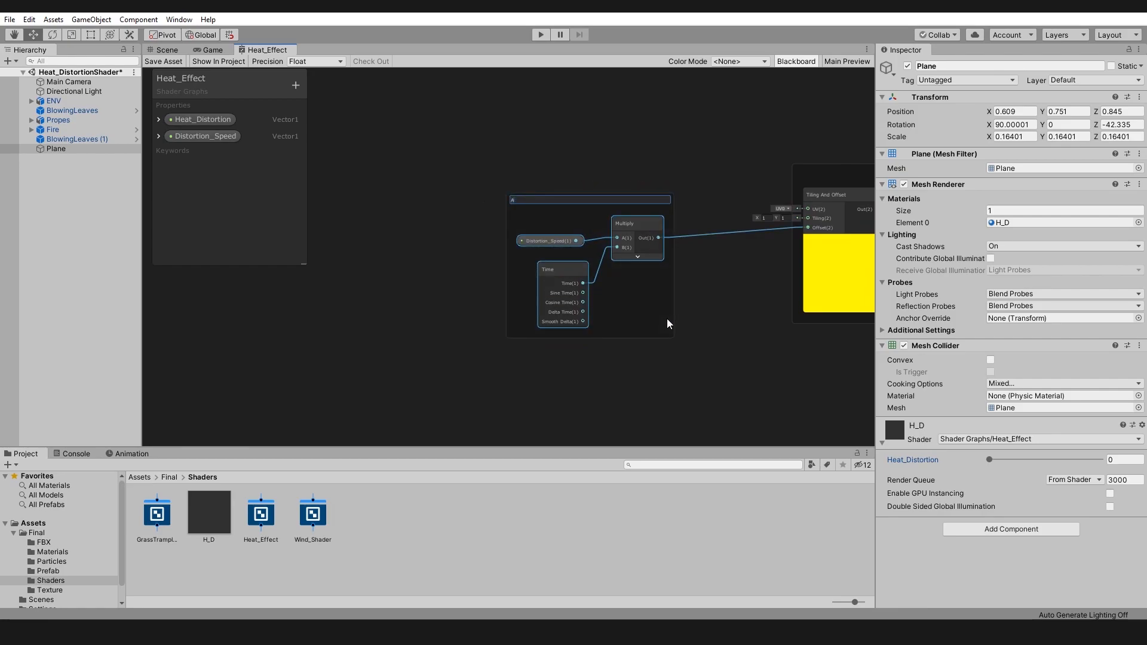
pyautogui.write('nimation')
pyautogui.press('Return')
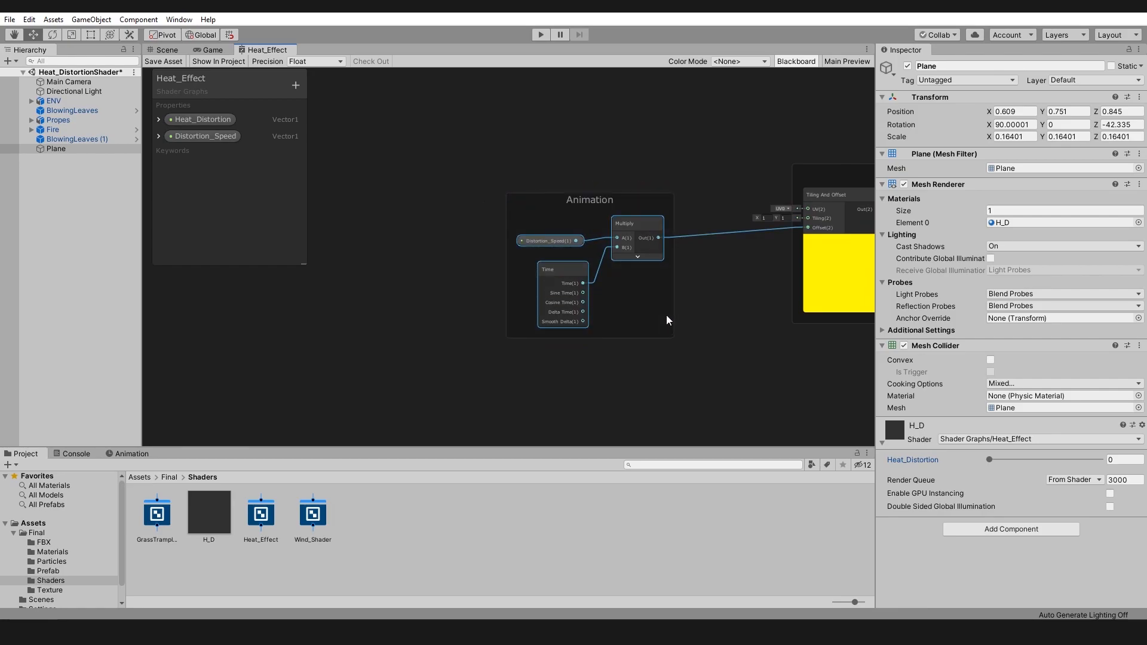
# Move the Animation group close beside the Noise group
pyautogui.moveTo(754, 266); pyautogui.dragTo(419, 299, button='middle')
pyautogui.scroll(-5, 459, 350)
pyautogui.click(374, 296)
pyautogui.moveTo(375, 296); pyautogui.dragTo(393, 295)
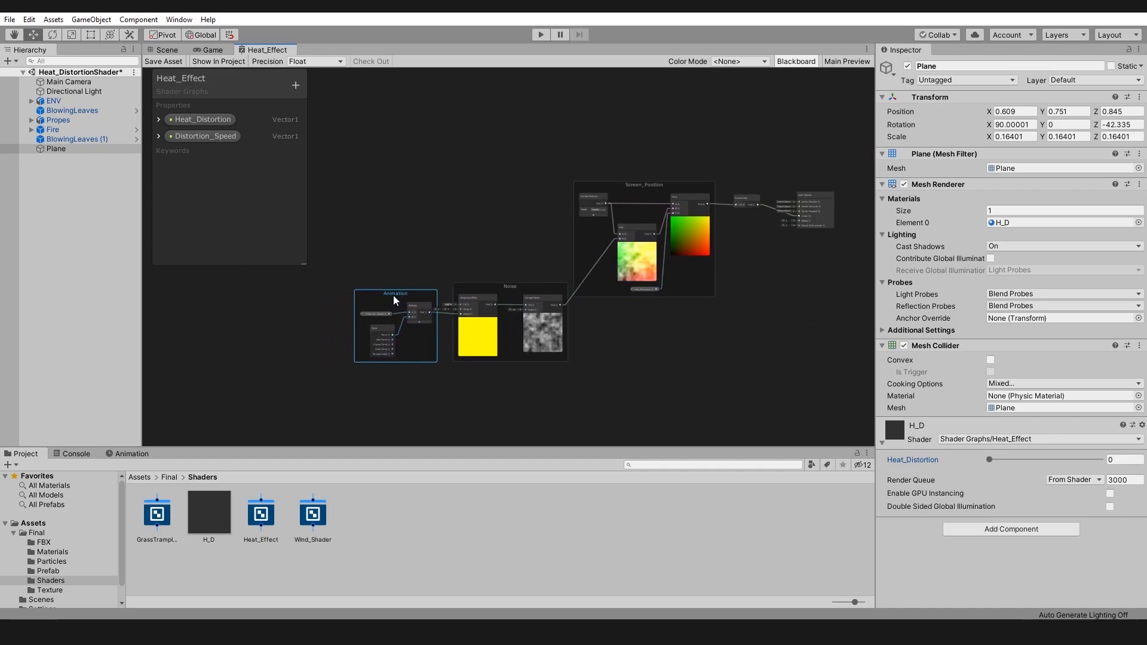
# Return to the Scene view and set the plane material's Heat_Distortion to 0.04 and Distortion_Speed to 0.3
pyautogui.click(168, 49)
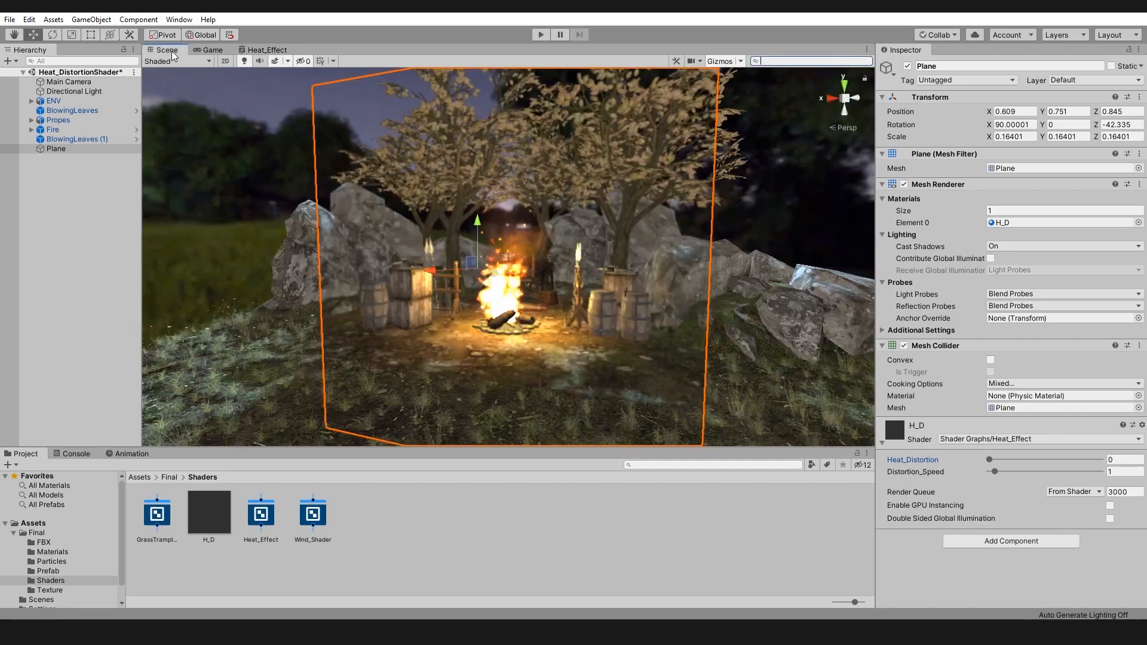
pyautogui.moveTo(989, 459); pyautogui.dragTo(991, 461)
pyautogui.keyDown('alt'); pyautogui.moveTo(478, 292); pyautogui.dragTo(600, 285); pyautogui.keyUp('alt')
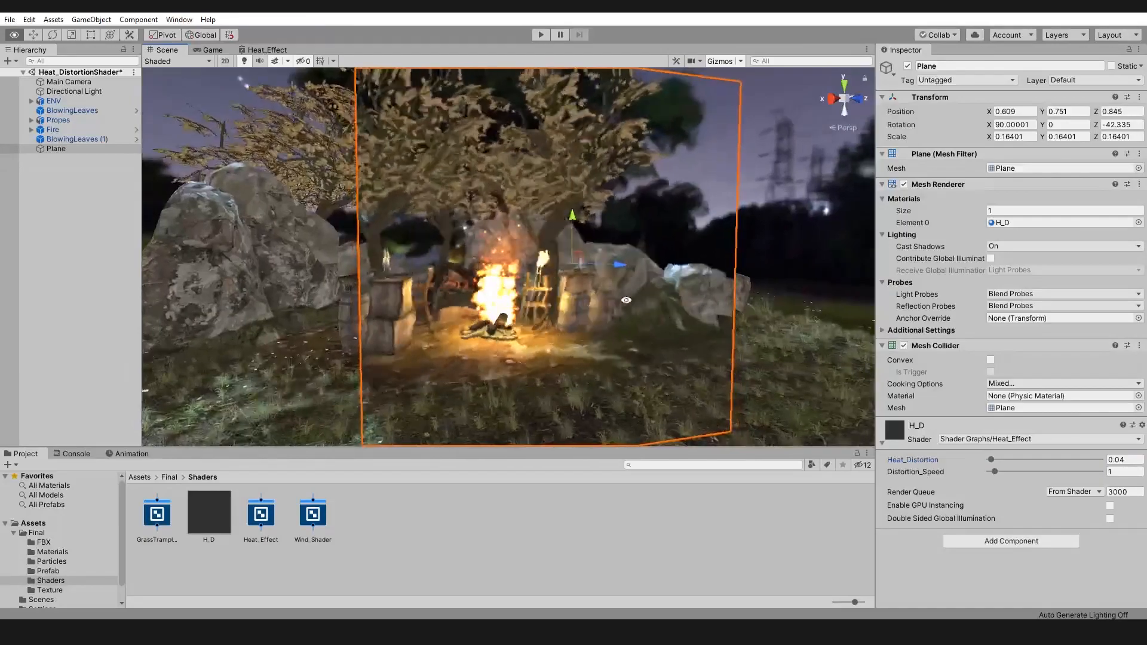
pyautogui.moveTo(1004, 471)
pyautogui.mouseDown()
pyautogui.moveTo(1082, 473)
pyautogui.moveTo(991, 482)
pyautogui.mouseUp()
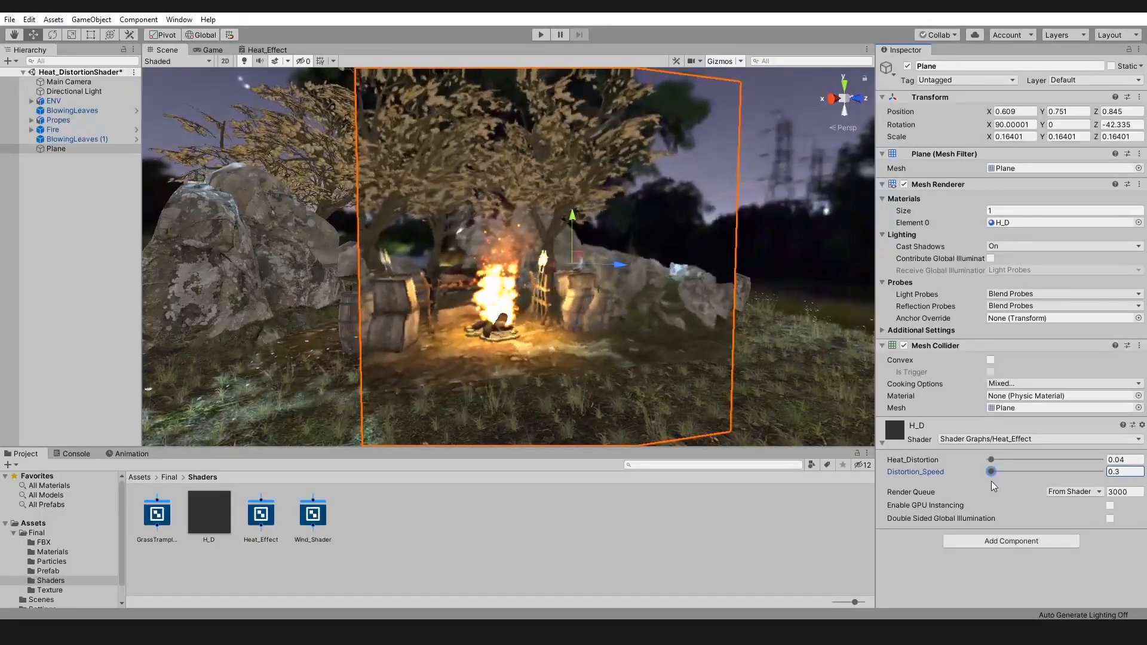
# Deselect the plane and inspect the animated distortion around the campfire from different angles and distances
pyautogui.moveTo(603, 251)
pyautogui.keyDown('alt'); pyautogui.mouseDown()
pyautogui.moveTo(641, 244)
pyautogui.moveTo(523, 269)
pyautogui.moveTo(643, 267)
pyautogui.moveTo(601, 267)
pyautogui.mouseUp(); pyautogui.keyUp('alt')
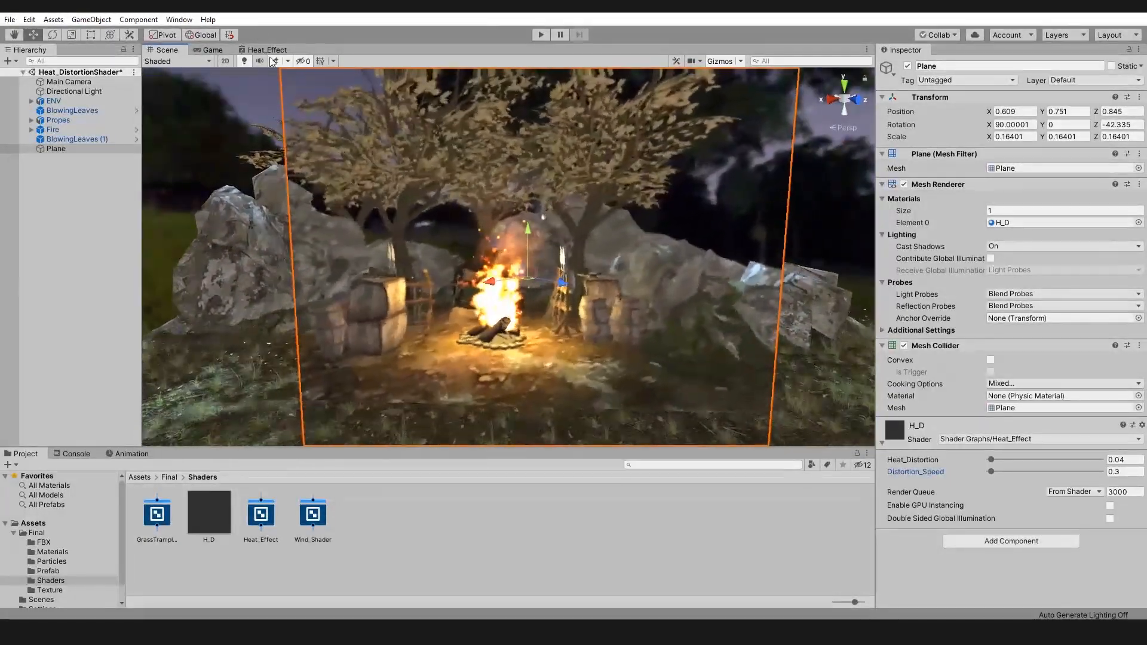
pyautogui.click(233, 128)
pyautogui.keyDown('alt'); pyautogui.moveTo(589, 292); pyautogui.dragTo(543, 264); pyautogui.keyUp('alt')
pyautogui.scroll(-5, 542, 264)
pyautogui.moveTo(483, 248); pyautogui.dragTo(469, 271, button='middle')
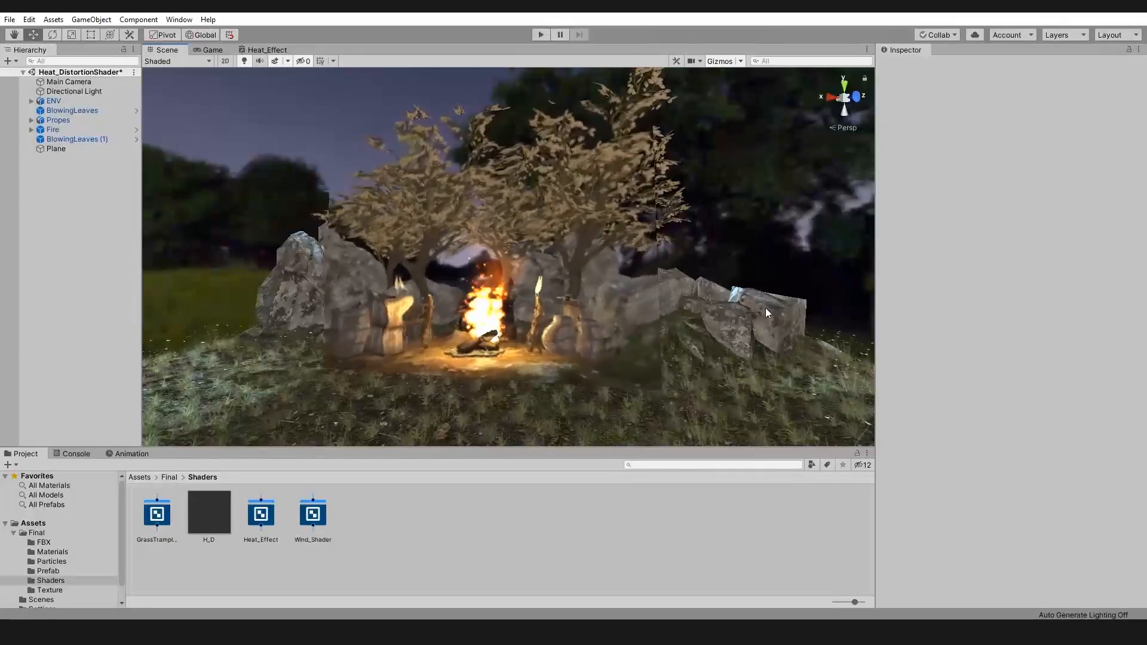
pyautogui.scroll(1, 711, 297)
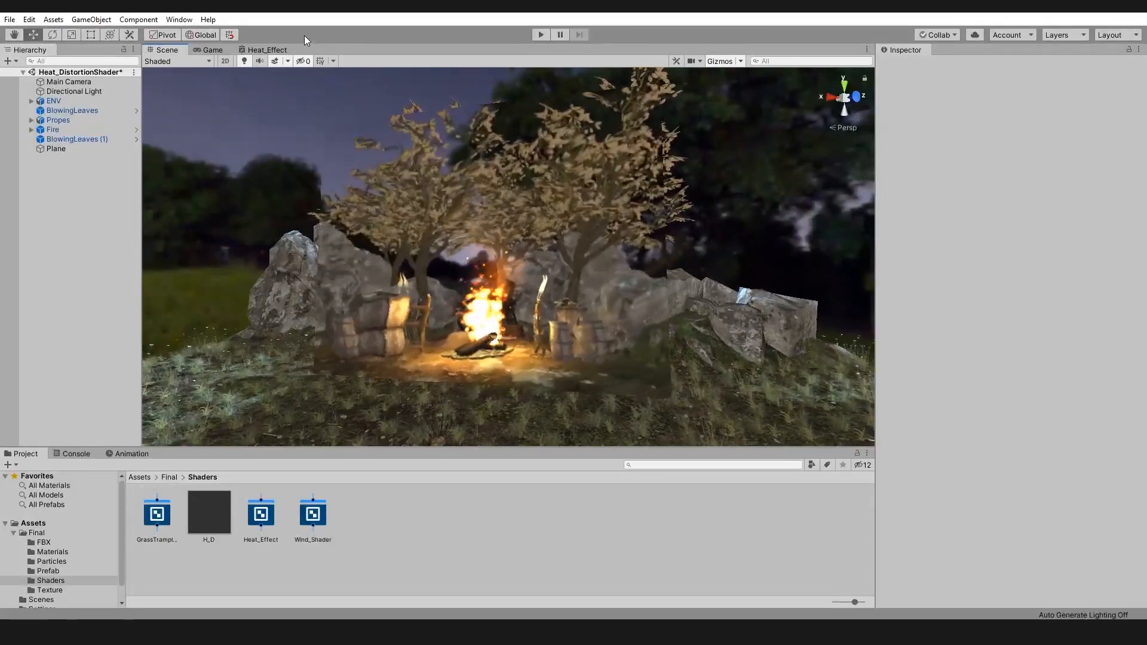
# Reopen the Heat_Effect graph and move the Animation and Noise groups together, farther from the Screen_Position group
pyautogui.click(267, 50)
pyautogui.moveTo(523, 217); pyautogui.dragTo(567, 230, button='middle')
pyautogui.scroll(1, 421, 260)
pyautogui.moveTo(422, 261); pyautogui.dragTo(622, 359)
pyautogui.moveTo(585, 308); pyautogui.dragTo(520, 315)
pyautogui.click(459, 206)
# Add a Texture2D property named Alpha_Texture to the Heat_Effect graph
pyautogui.click(295, 86)
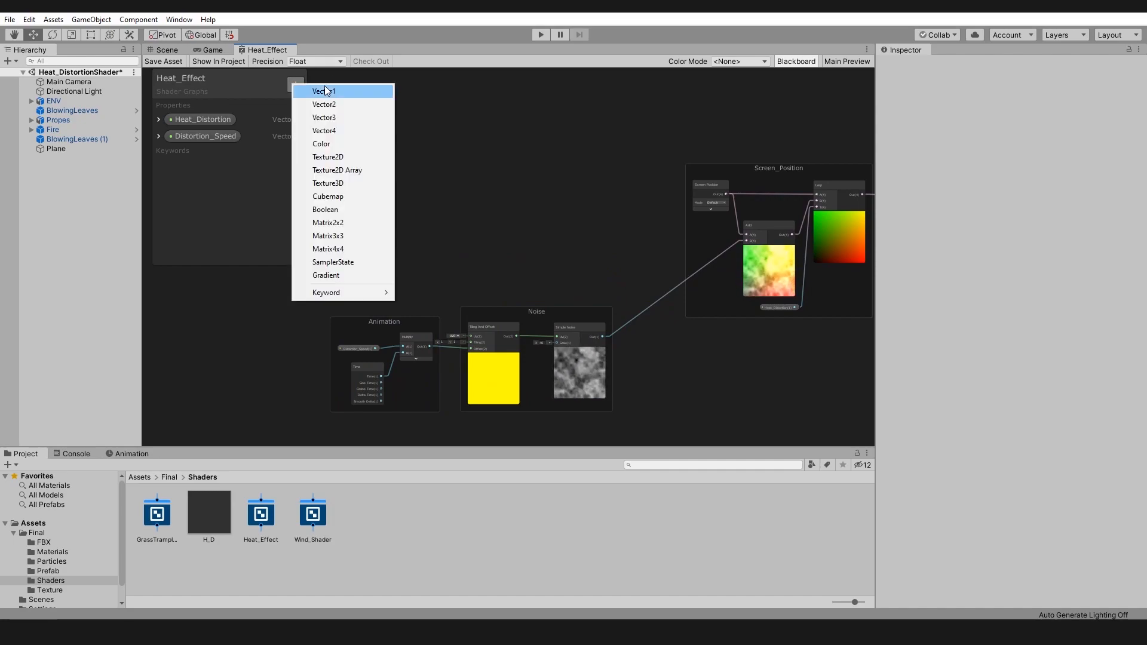
pyautogui.click(339, 157)
pyautogui.write('A')
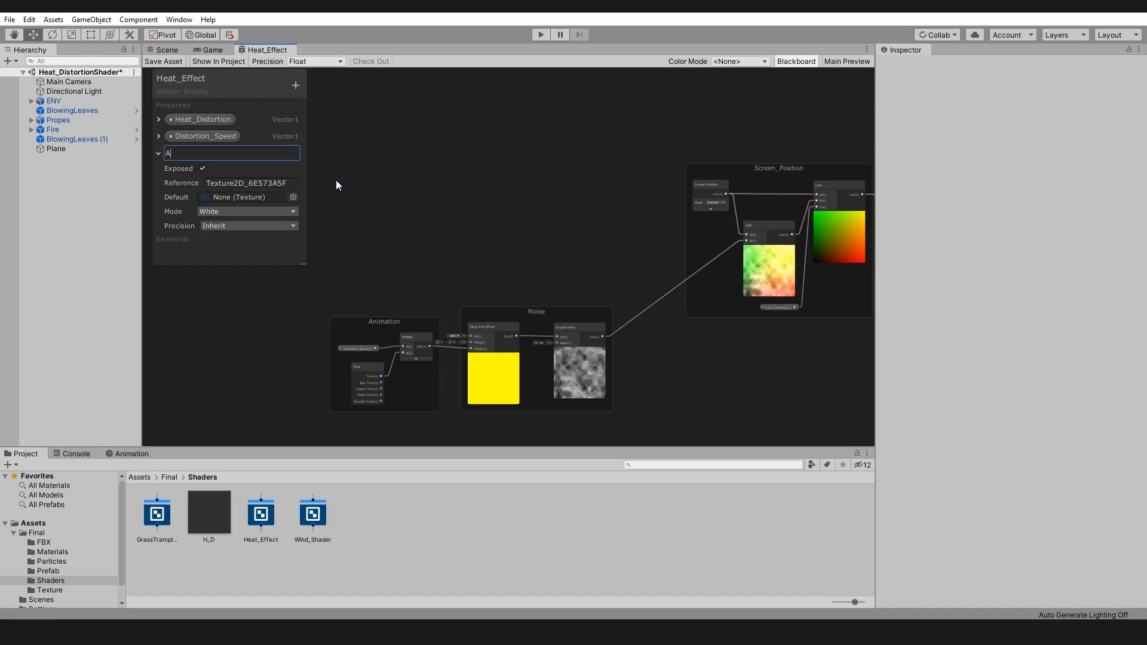
pyautogui.write('lpha_T')
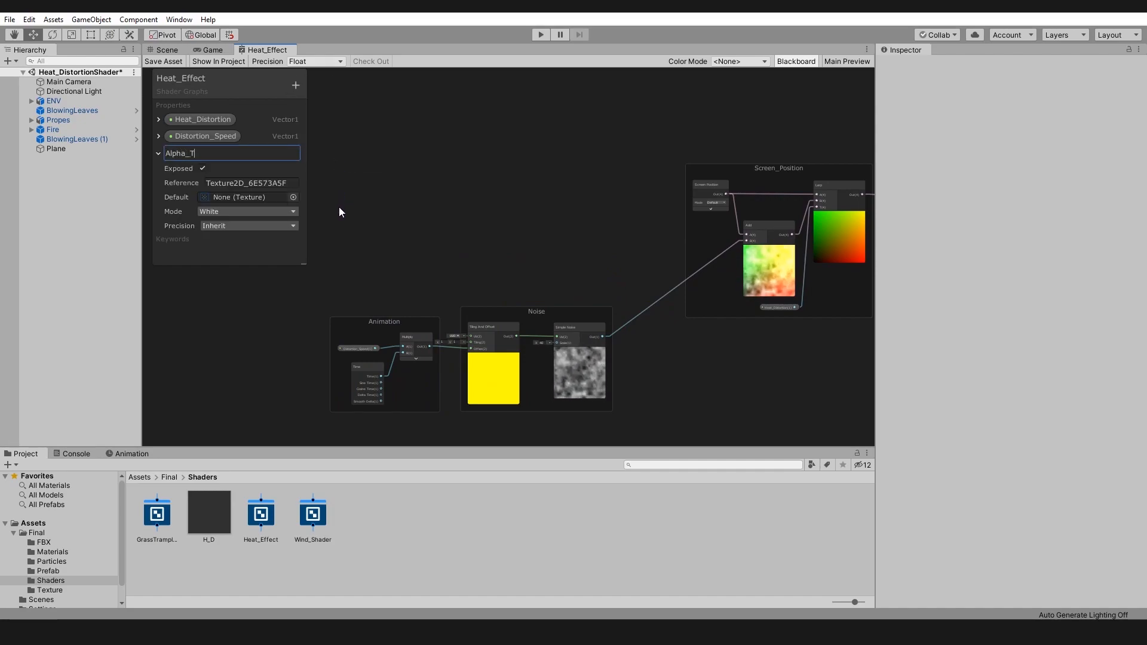
pyautogui.write('exture')
pyautogui.press('Return')
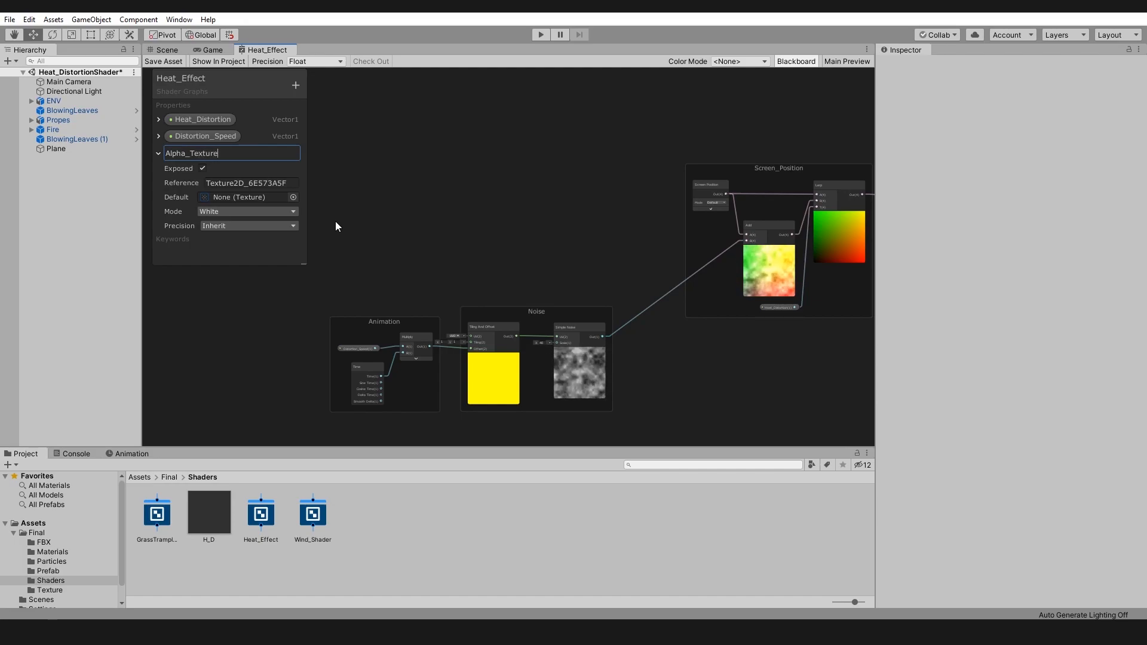
pyautogui.click(158, 153)
# Place an Alpha_Texture node above the Noise group and connect it to a new Sample Texture 2D node's Texture input
pyautogui.moveTo(194, 155); pyautogui.dragTo(506, 183)
pyautogui.write('sample')
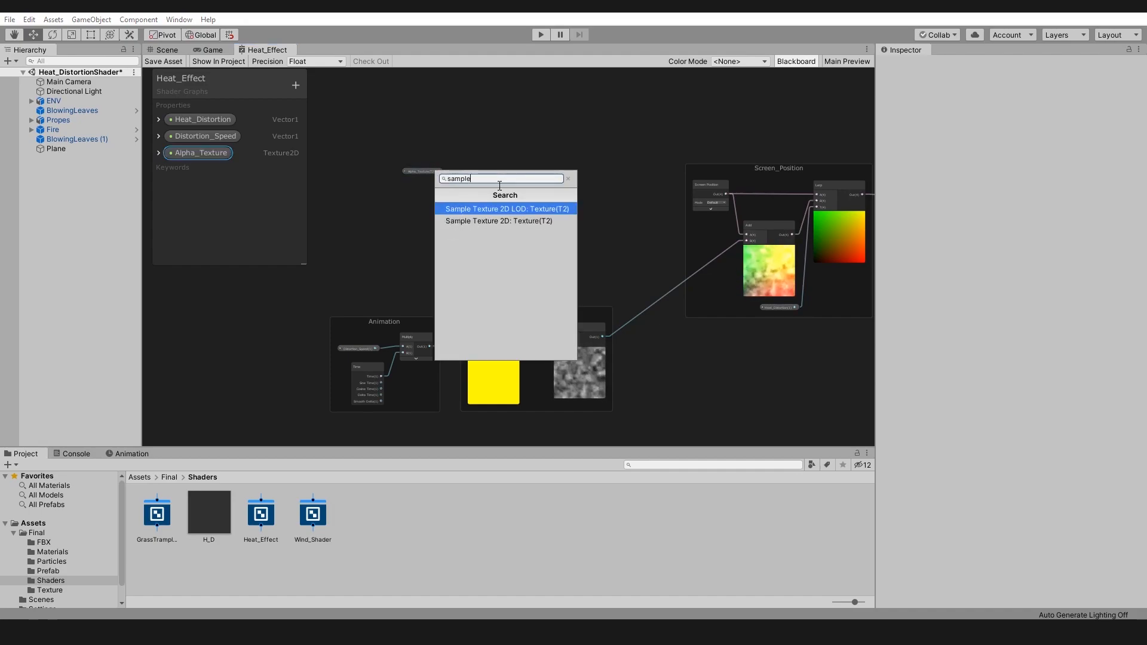
pyautogui.press('Down')
pyautogui.press('Return')
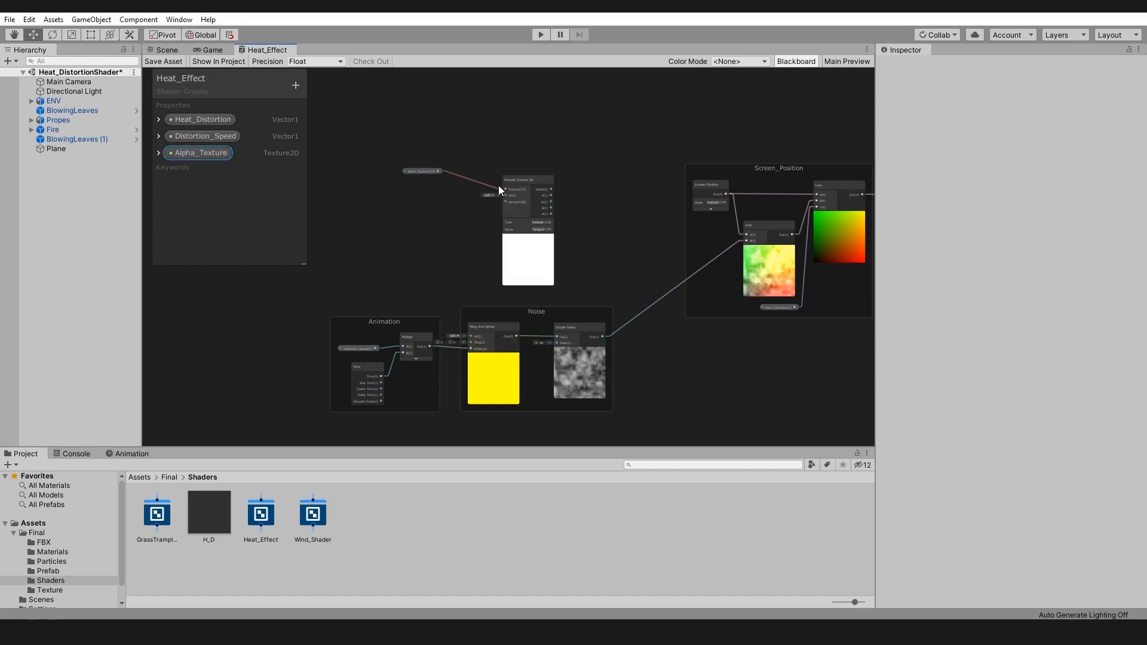
pyautogui.scroll(3, 502, 223)
pyautogui.moveTo(524, 160); pyautogui.dragTo(494, 131)
pyautogui.moveTo(379, 143); pyautogui.dragTo(412, 148)
# Multiply the Sample Texture 2D RGBA output by the Simple Noise output and connect the result to the Add node's B input
pyautogui.moveTo(538, 159); pyautogui.dragTo(636, 214)
pyautogui.write('mul')
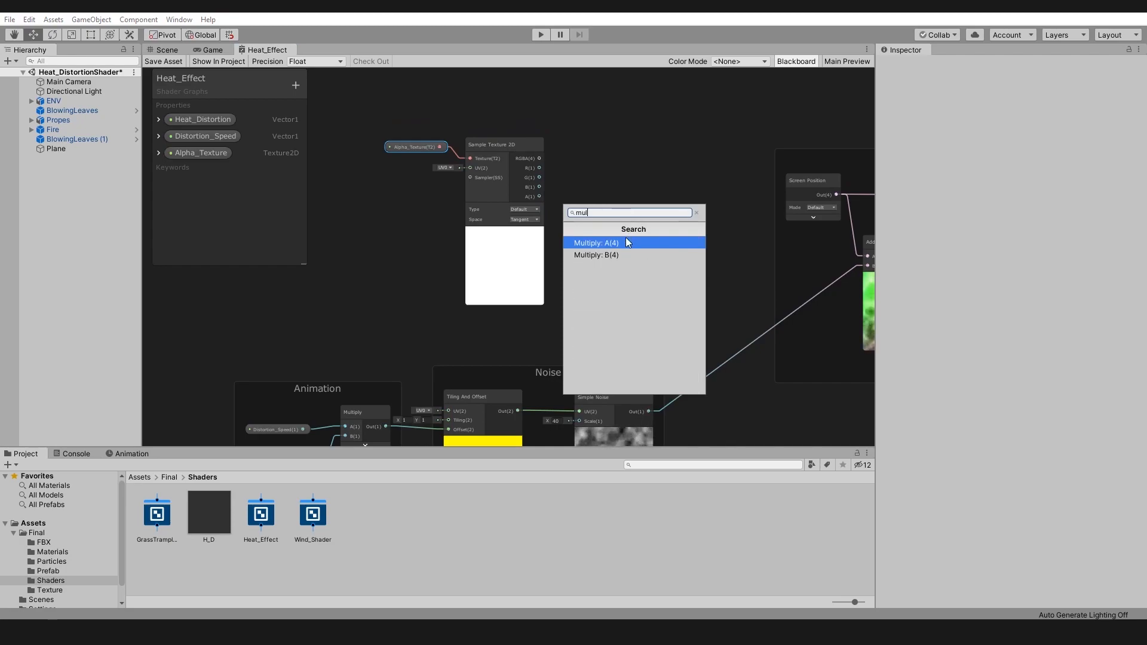
pyautogui.click(626, 240)
pyautogui.moveTo(647, 402); pyautogui.dragTo(633, 224)
pyautogui.moveTo(667, 211); pyautogui.dragTo(586, 224, button='middle')
pyautogui.moveTo(587, 226); pyautogui.dragTo(625, 227)
pyautogui.moveTo(658, 246); pyautogui.dragTo(589, 244, button='middle')
pyautogui.moveTo(592, 238); pyautogui.dragTo(711, 268)
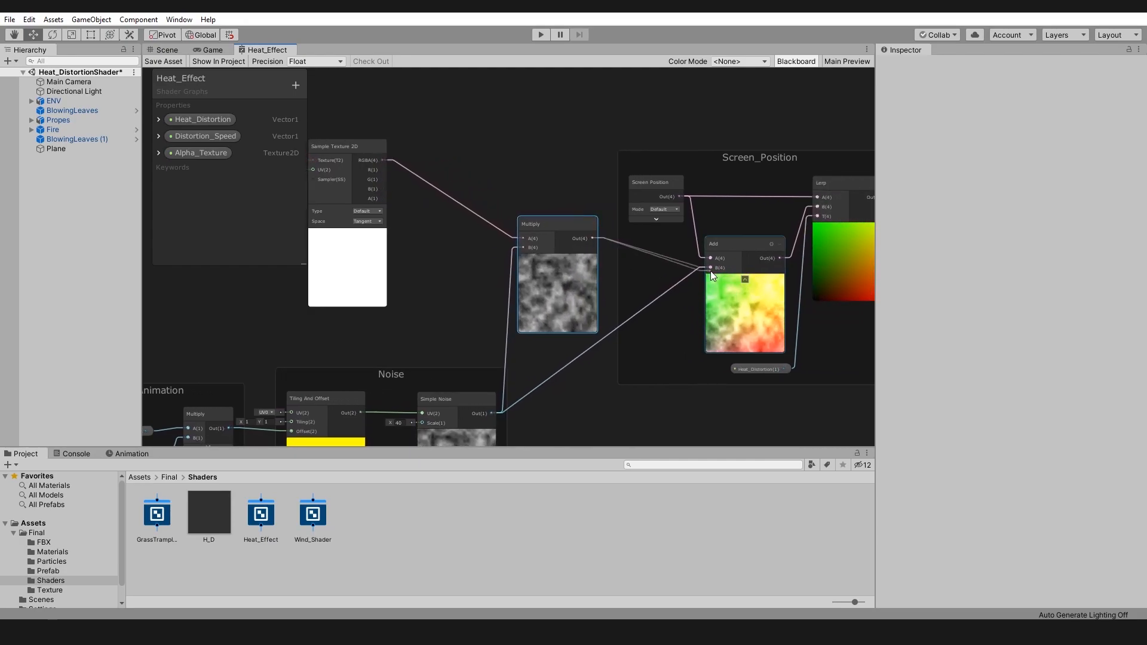
# Collapse the Sample Texture 2D preview and group that node with the Alpha_Texture node under the title Alpha_Texture
pyautogui.moveTo(461, 287); pyautogui.dragTo(642, 292, button='middle')
pyautogui.click(527, 235)
pyautogui.moveTo(408, 126); pyautogui.dragTo(585, 292)
pyautogui.moveTo(566, 220); pyautogui.dragTo(576, 268, button='middle')
pyautogui.hotkey('ctrl', 'g')
pyautogui.write('Alpha_Texture')
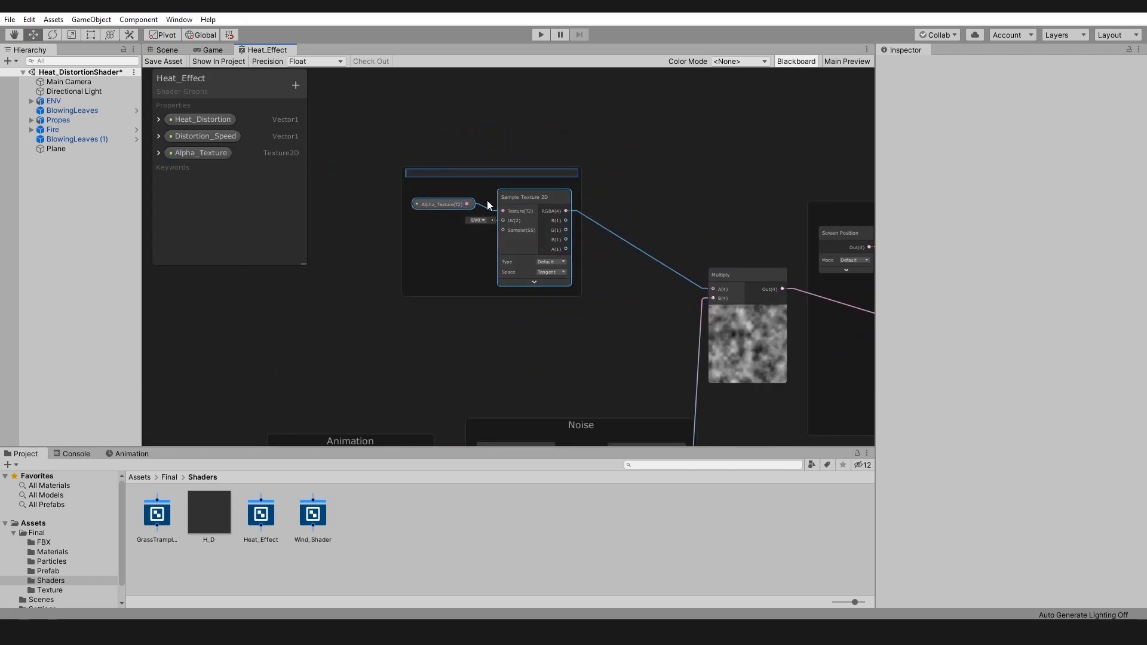
pyautogui.press('Return')
# Position the Alpha_Texture group beside the new Multiply node and tighten the spacing of the Animation and Noise groups
pyautogui.moveTo(502, 176); pyautogui.dragTo(601, 234)
pyautogui.moveTo(601, 234); pyautogui.dragTo(594, 201, button='middle')
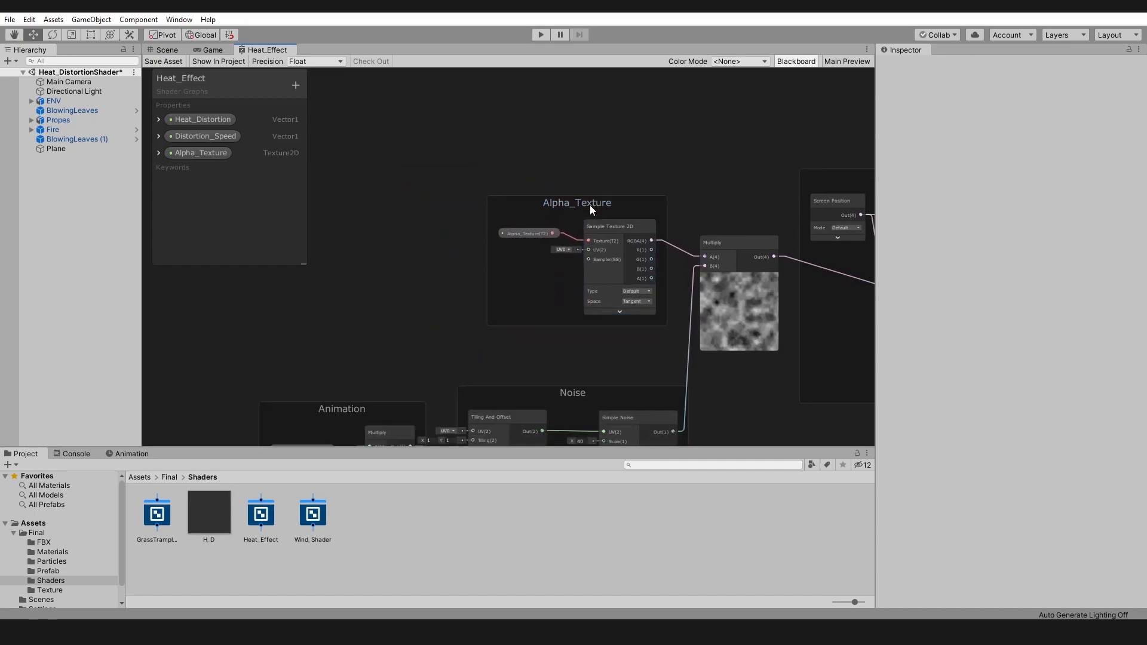
pyautogui.moveTo(594, 201); pyautogui.dragTo(611, 163)
pyautogui.moveTo(522, 360); pyautogui.dragTo(513, 257, button='middle')
pyautogui.moveTo(512, 257); pyautogui.dragTo(304, 388)
pyautogui.moveTo(563, 286); pyautogui.dragTo(567, 216)
pyautogui.moveTo(727, 141); pyautogui.dragTo(734, 141)
# Bring the Screen_Position group, Scene Color node and master node closer together in the graph
pyautogui.moveTo(836, 212); pyautogui.dragTo(560, 280, button='middle')
pyautogui.scroll(-2, 560, 281)
pyautogui.moveTo(632, 173); pyautogui.dragTo(626, 157)
pyautogui.moveTo(782, 196); pyautogui.dragTo(593, 211, button='middle')
pyautogui.moveTo(595, 211); pyautogui.dragTo(586, 204)
pyautogui.moveTo(689, 210); pyautogui.dragTo(663, 184)
pyautogui.click(633, 153)
# Save the Heat_Effect graph and return to the Scene view
pyautogui.moveTo(386, 238); pyautogui.dragTo(601, 237, button='middle')
pyautogui.scroll(-3, 601, 237)
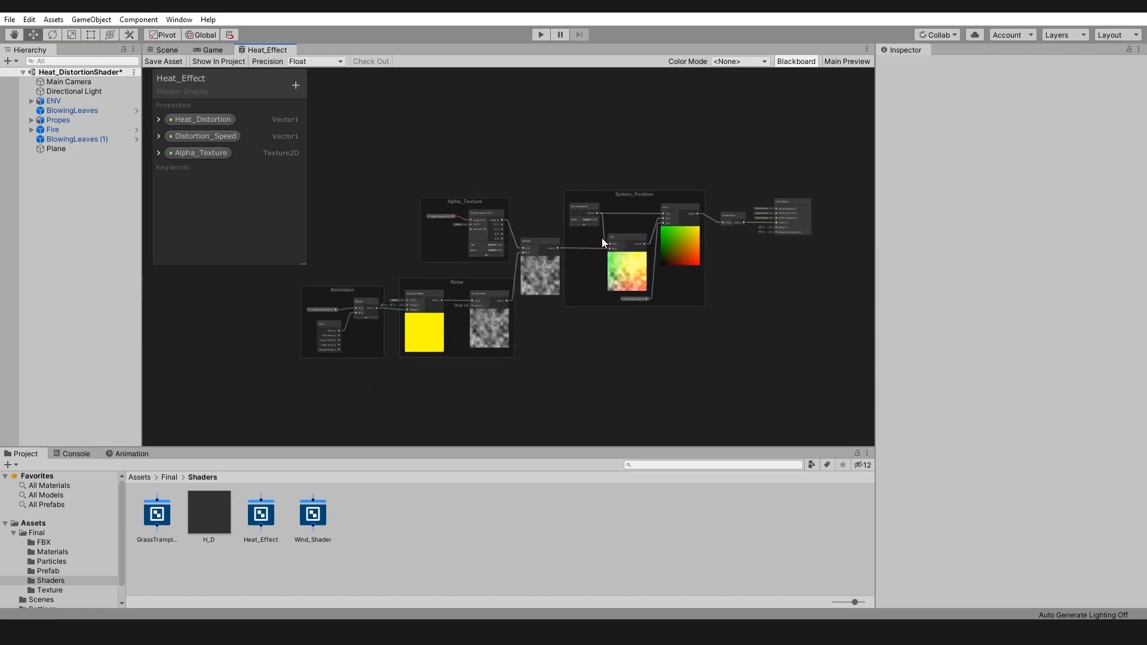
pyautogui.scroll(1, 601, 237)
pyautogui.click(164, 61)
pyautogui.click(167, 50)
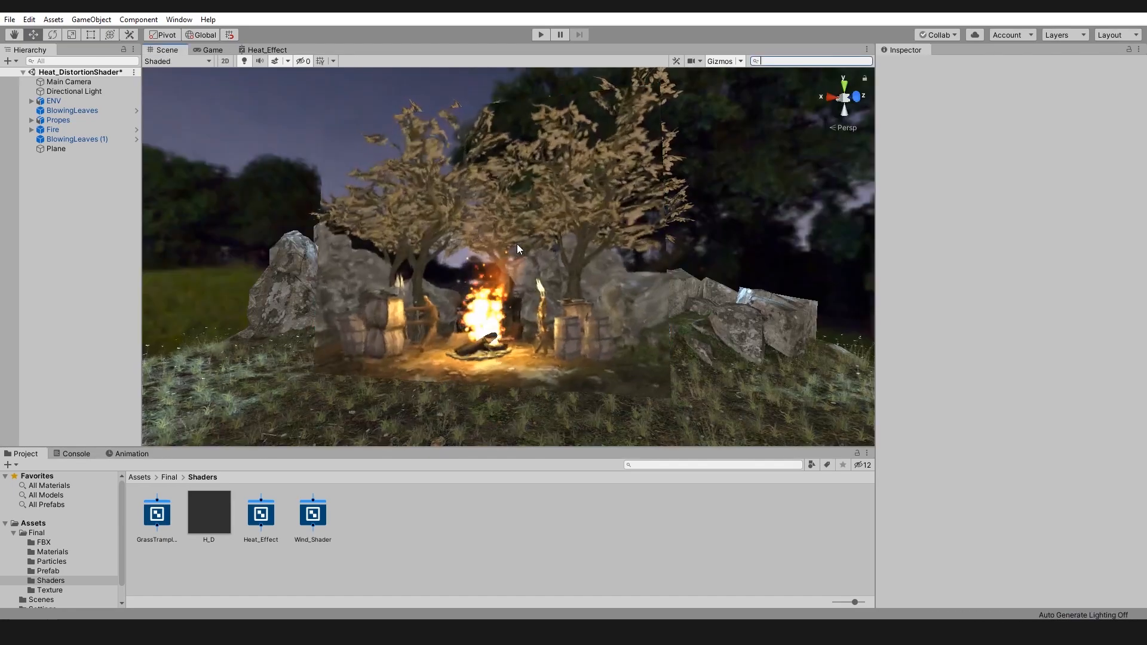
# Assign the BOB texture to the Alpha_Texture slot of the campfire plane's material
pyautogui.click(595, 351)
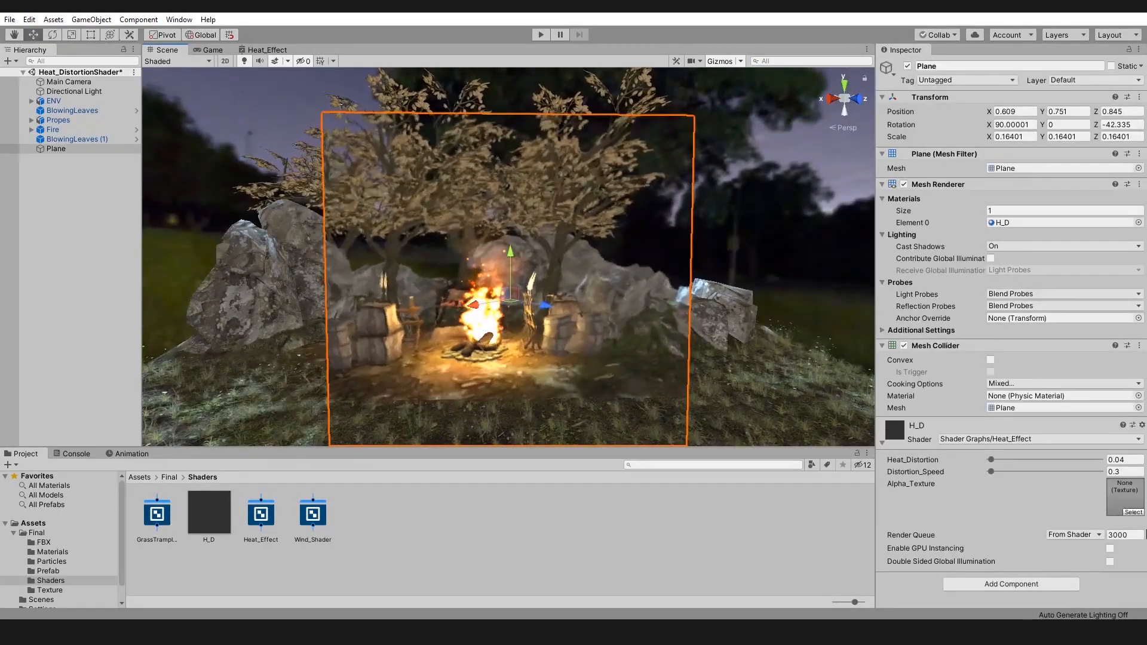
pyautogui.click(1133, 516)
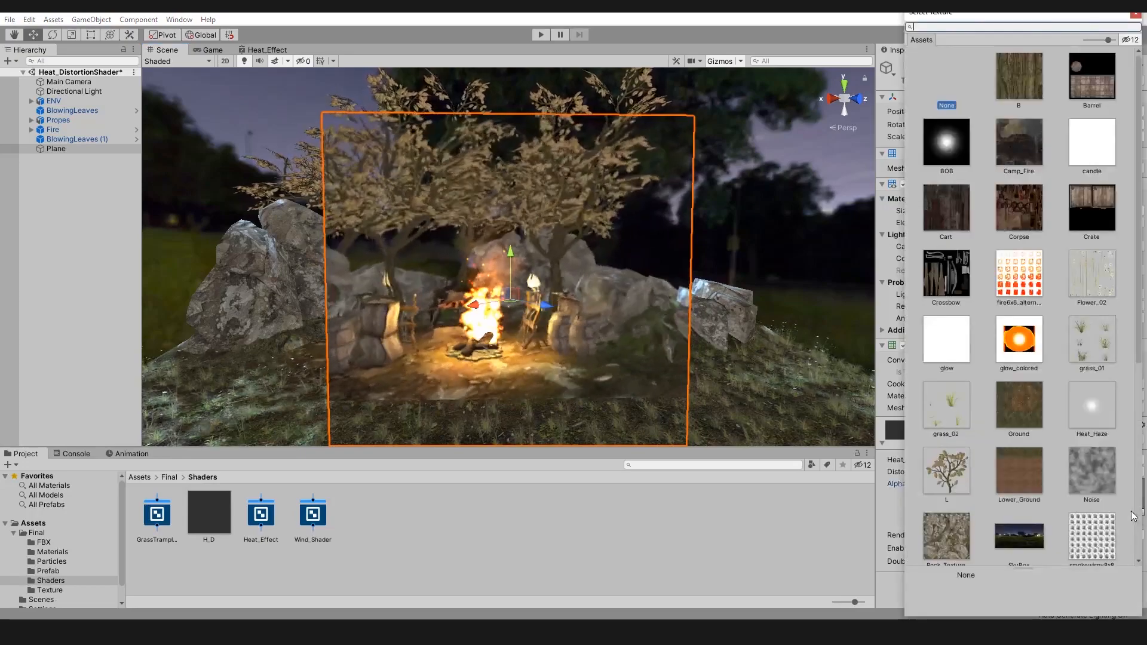
pyautogui.doubleClick(945, 144)
# Deselect the plane and examine the texture-masked heat distortion around the campfire at several distances
pyautogui.moveTo(717, 312)
pyautogui.keyDown('alt'); pyautogui.mouseDown()
pyautogui.moveTo(510, 313)
pyautogui.moveTo(732, 272)
pyautogui.moveTo(717, 316)
pyautogui.moveTo(710, 310)
pyautogui.mouseUp(); pyautogui.keyUp('alt')
pyautogui.scroll(4, 510, 313)
pyautogui.click(733, 263)
pyautogui.scroll(-5, 710, 310)
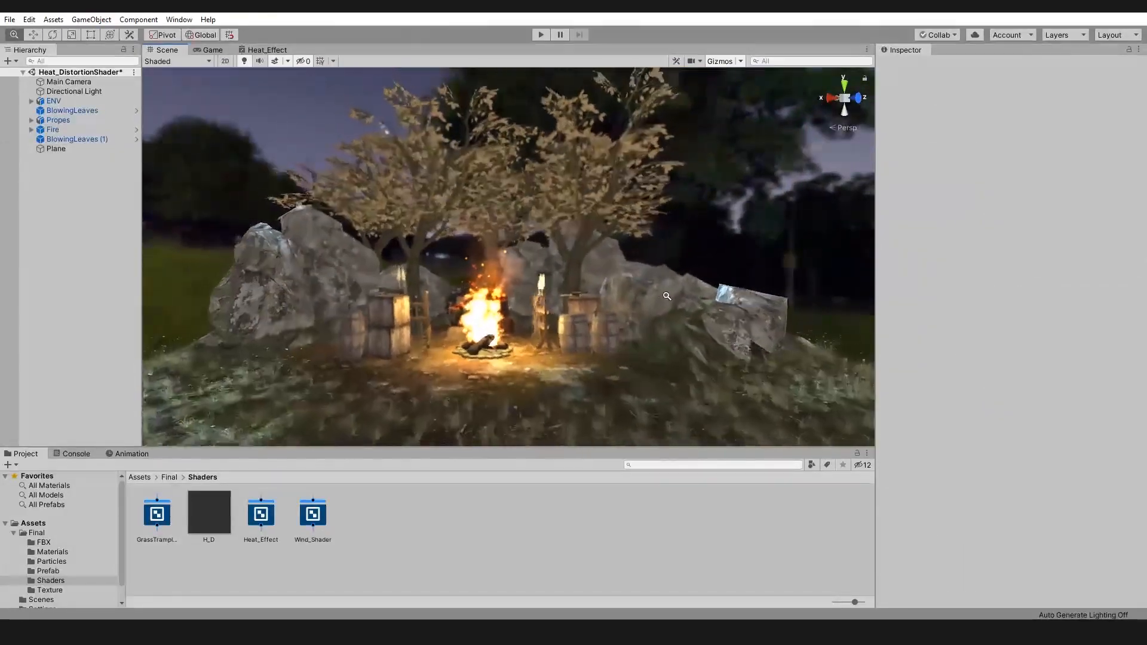
pyautogui.scroll(6, 610, 305)
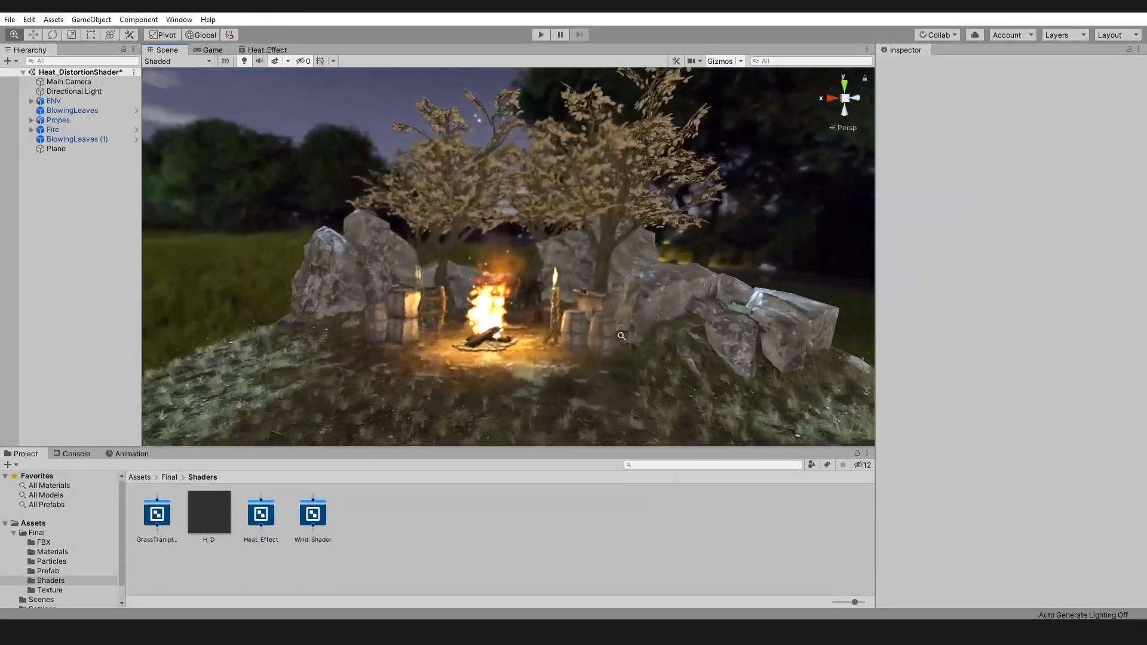
pyautogui.keyDown('alt'); pyautogui.moveTo(643, 309); pyautogui.dragTo(648, 305); pyautogui.keyUp('alt')
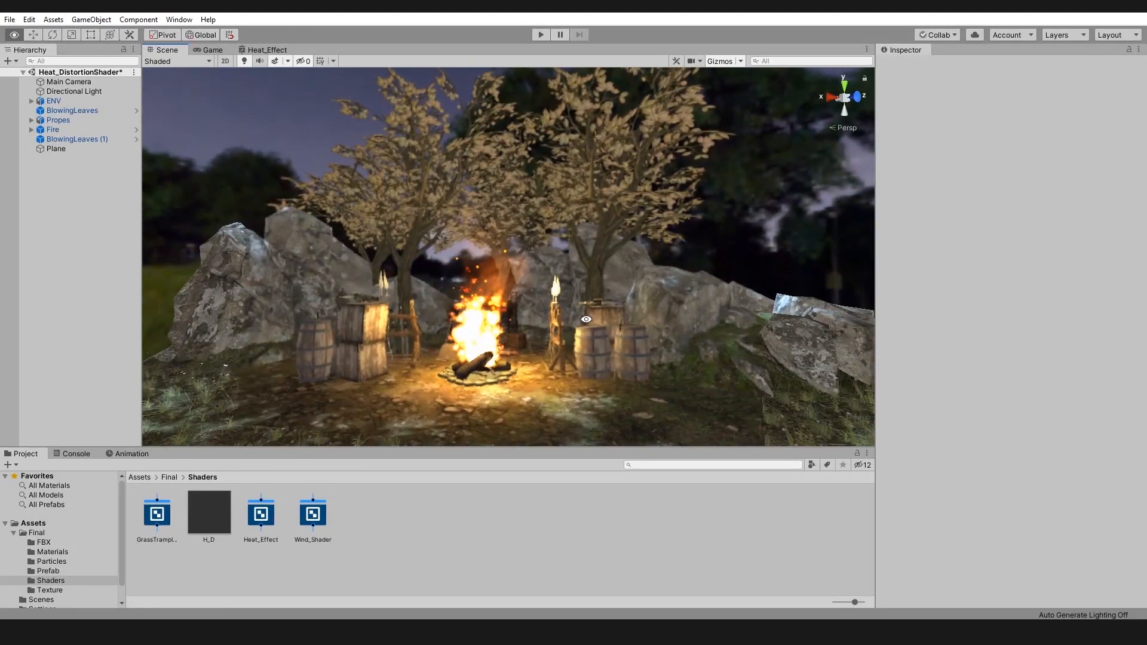